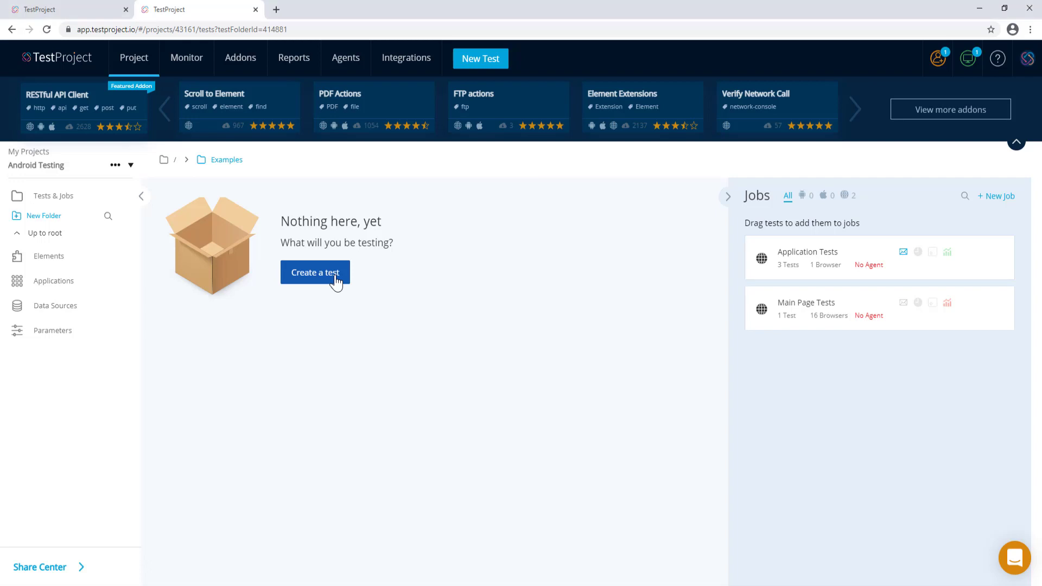
# Step: Create a new mobile test named Workflow in the Examples folder
pyautogui.click(336, 281)
pyautogui.click(402, 302)
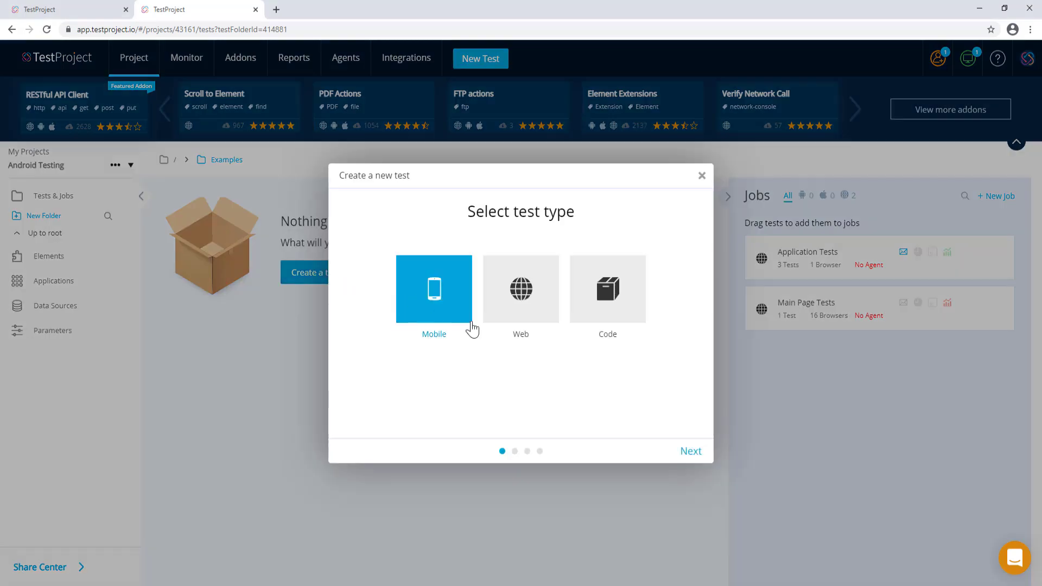
pyautogui.click(683, 450)
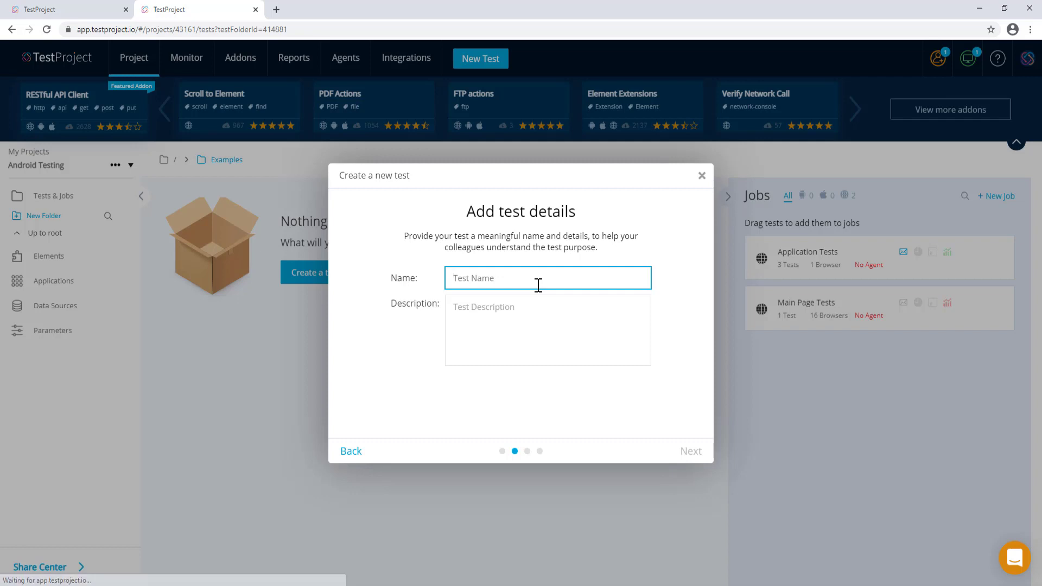
pyautogui.write('Workflow')
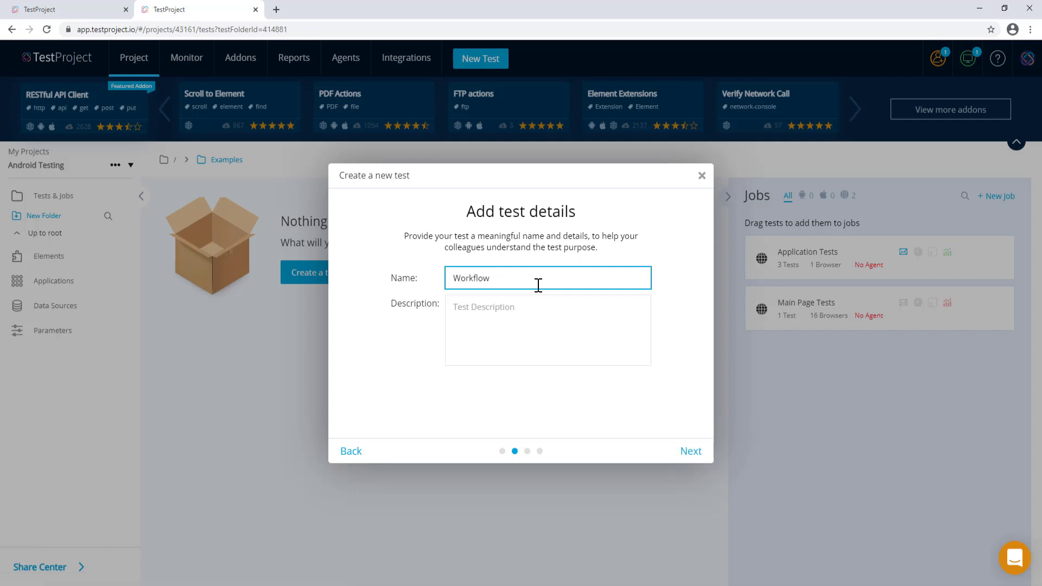
pyautogui.click(678, 450)
# Step: Choose Android as the platform and add Bloomberg from the connected xiaomi-redmi_note_6_pro device as the application under test
pyautogui.click(492, 301)
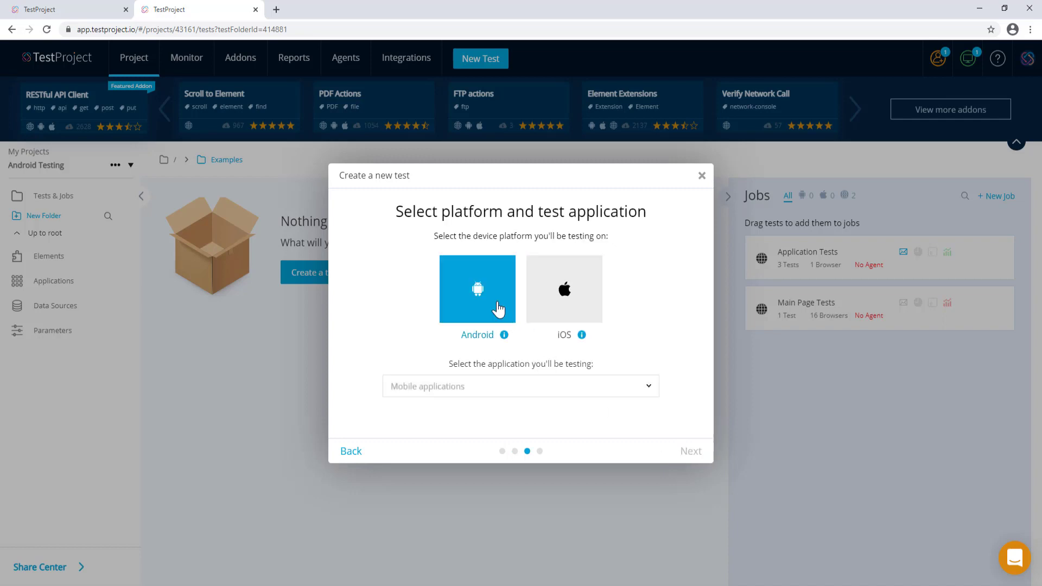
pyautogui.click(511, 389)
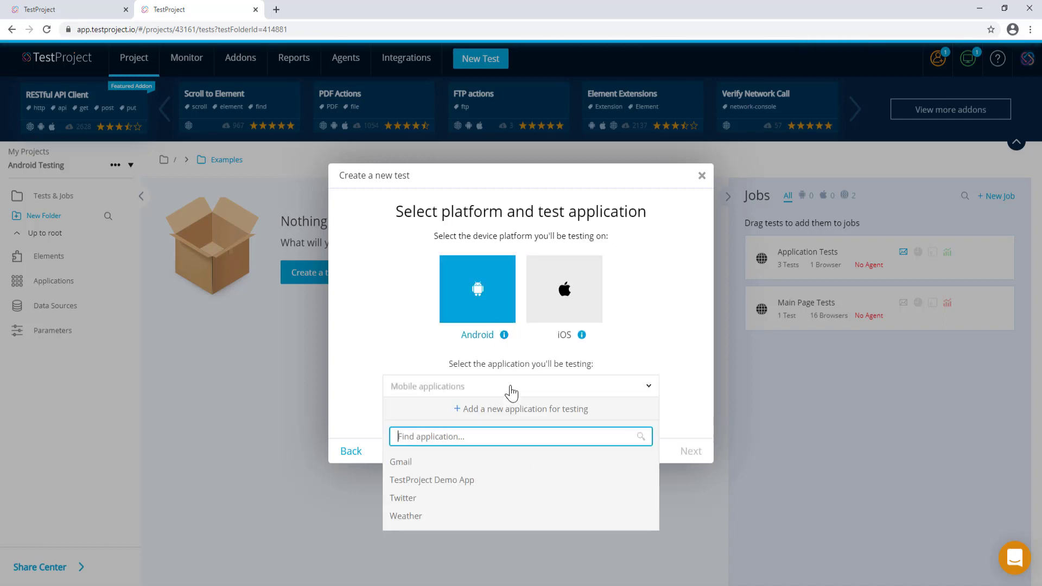
pyautogui.click(522, 410)
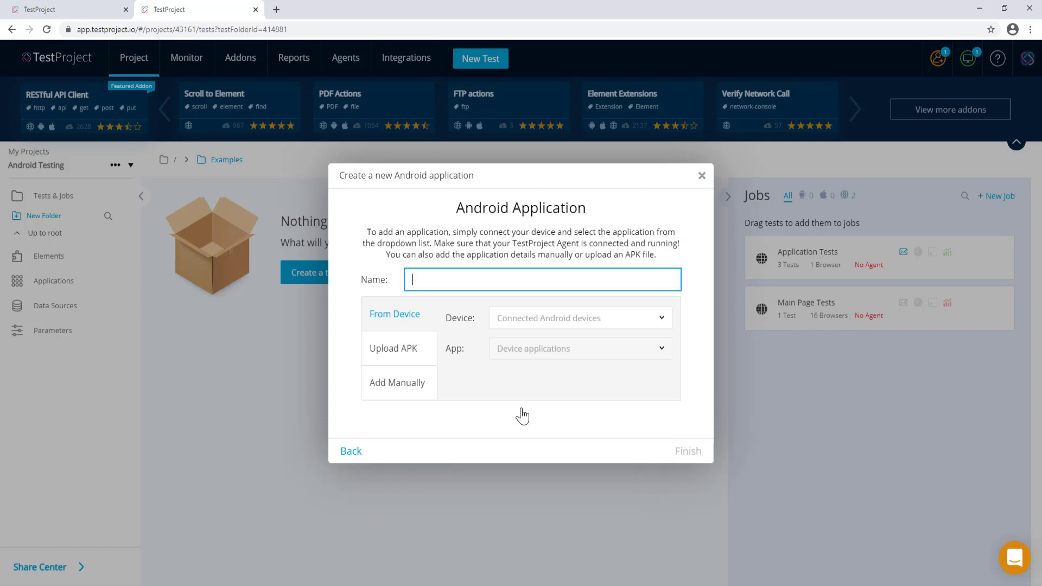
pyautogui.click(555, 324)
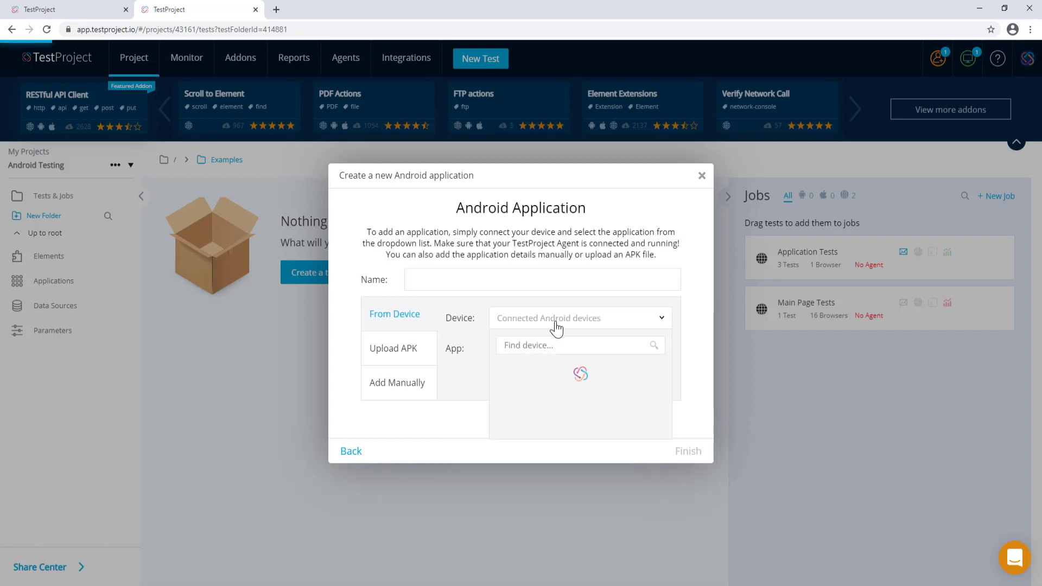
pyautogui.click(549, 372)
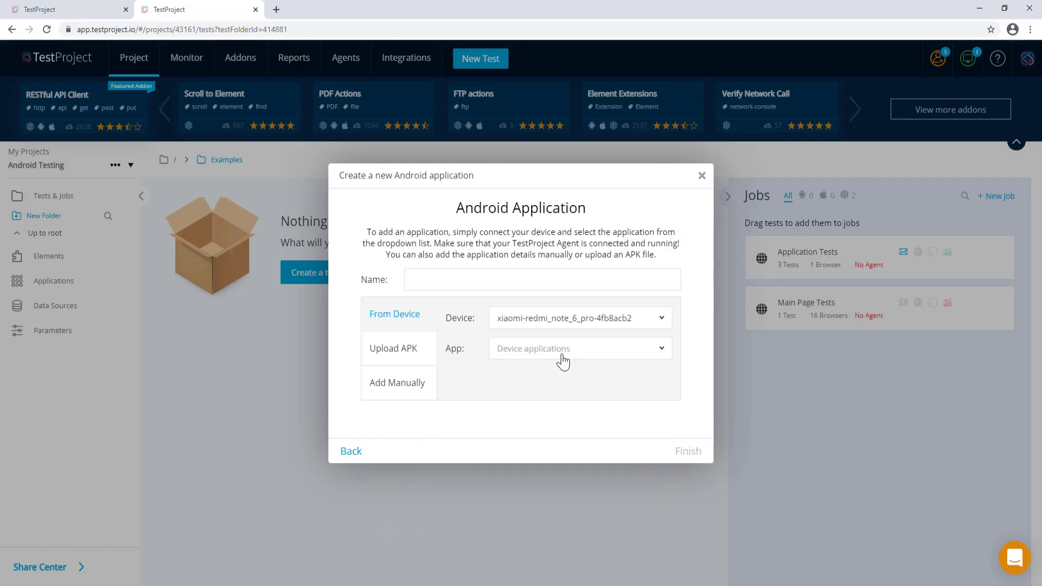
pyautogui.click(563, 353)
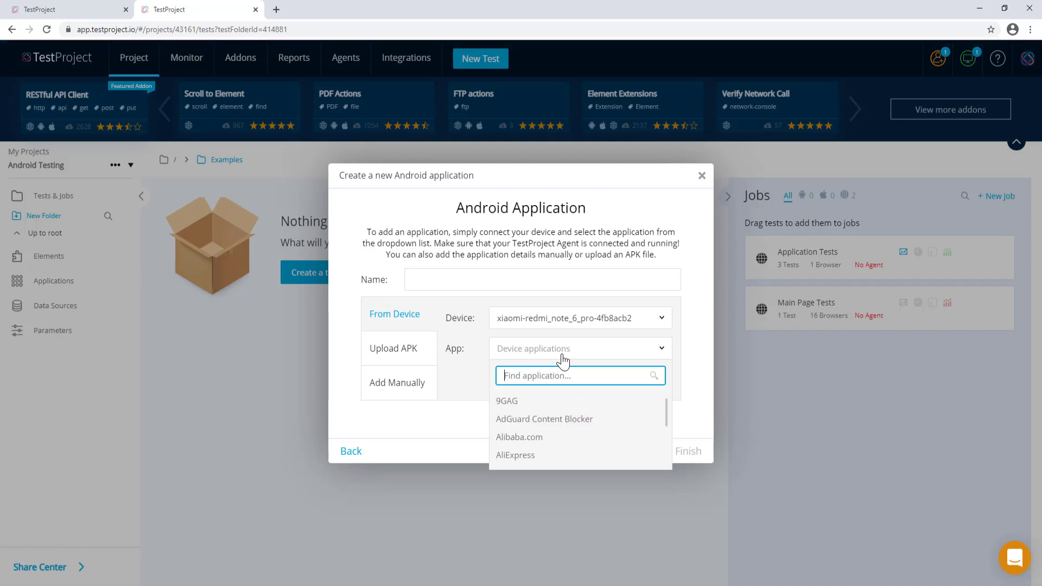
pyautogui.write('bloo')
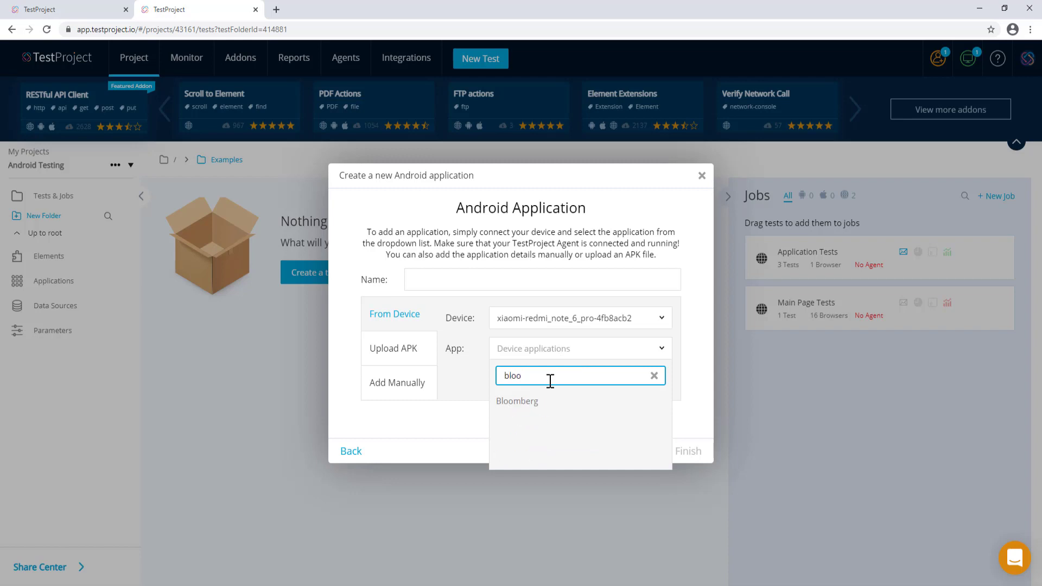
pyautogui.click(525, 402)
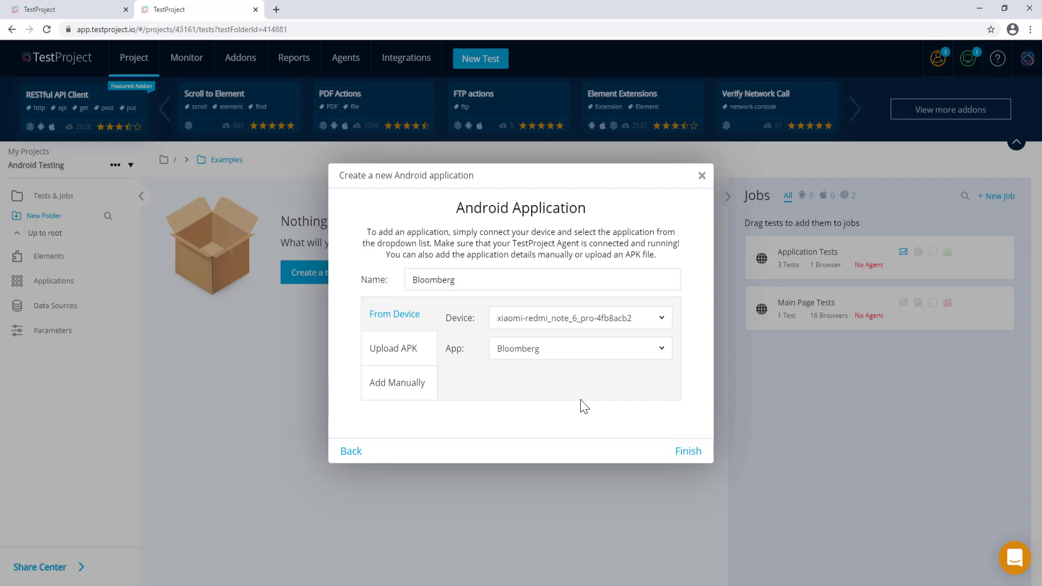
pyautogui.click(685, 453)
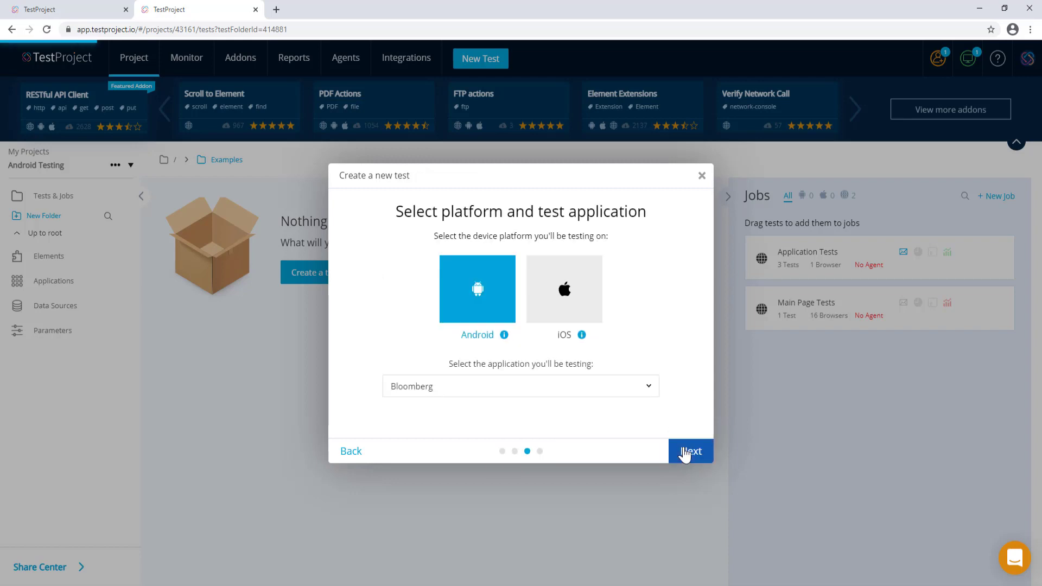
# Step: Start recording the Workflow test and agree to reset the application to its pristine condition
pyautogui.click(685, 453)
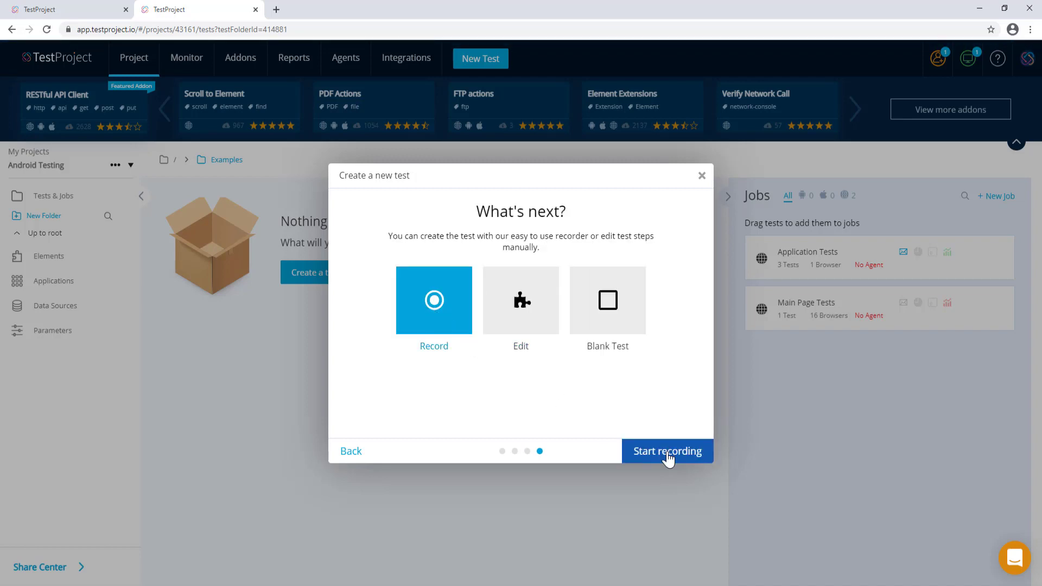
pyautogui.click(668, 458)
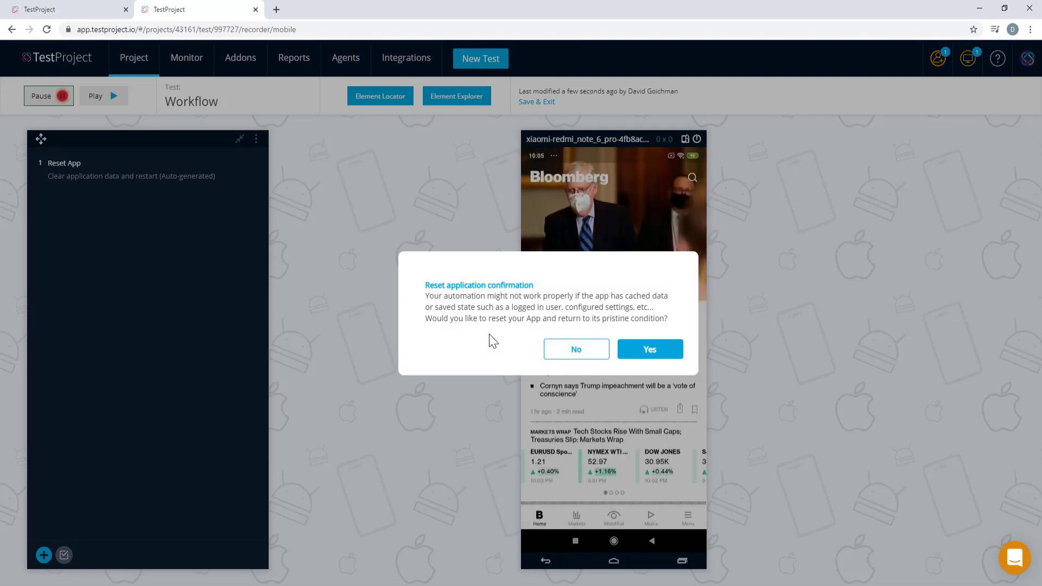
pyautogui.click(650, 351)
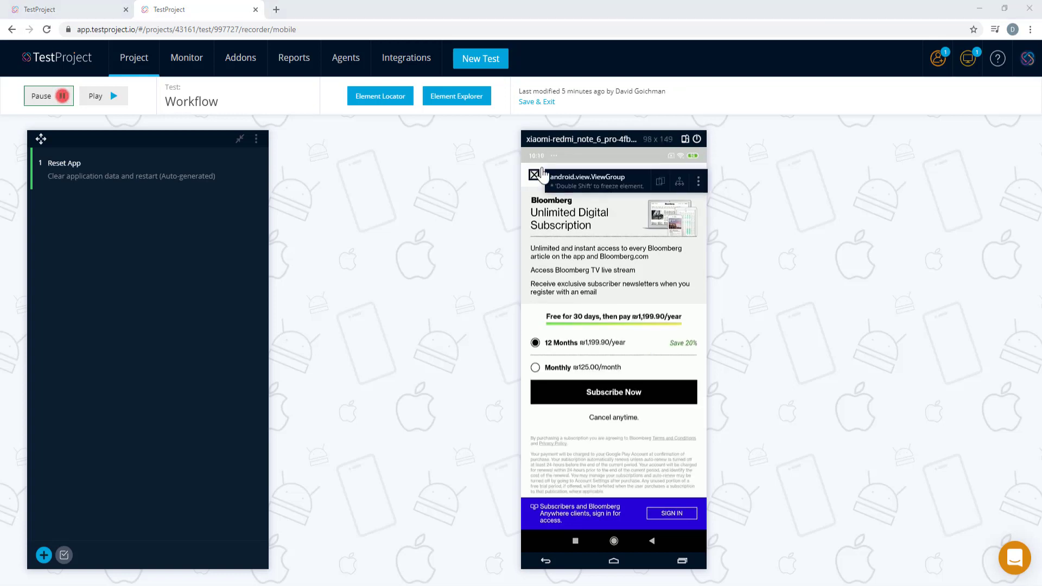
# Step: Record test steps that close the subscription offer and visit Markets, Watchlist and Menu in the mirrored Bloomberg app
pyautogui.click(542, 174)
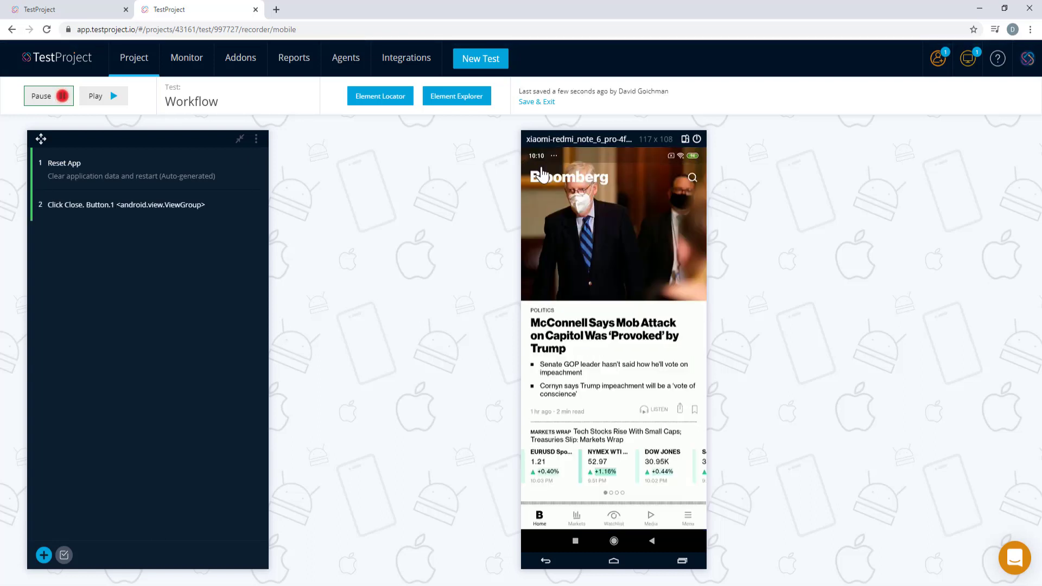
pyautogui.click(574, 527)
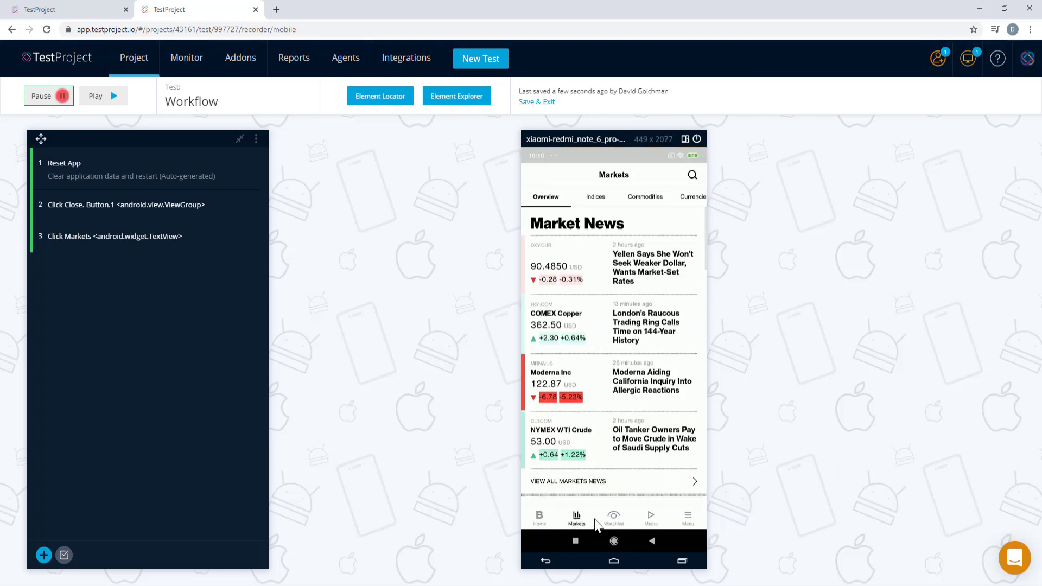
pyautogui.click(610, 528)
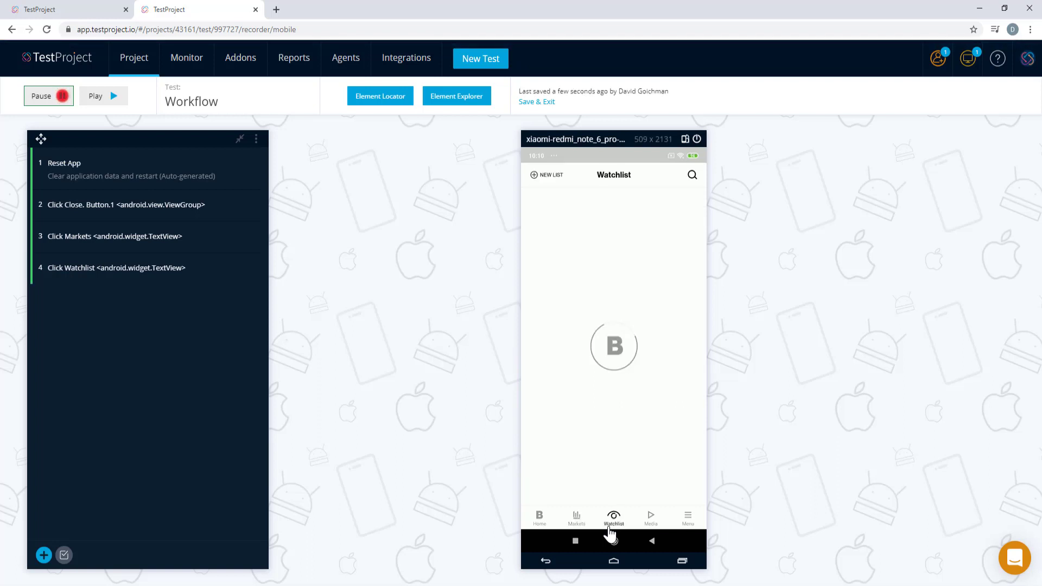
pyautogui.click(687, 527)
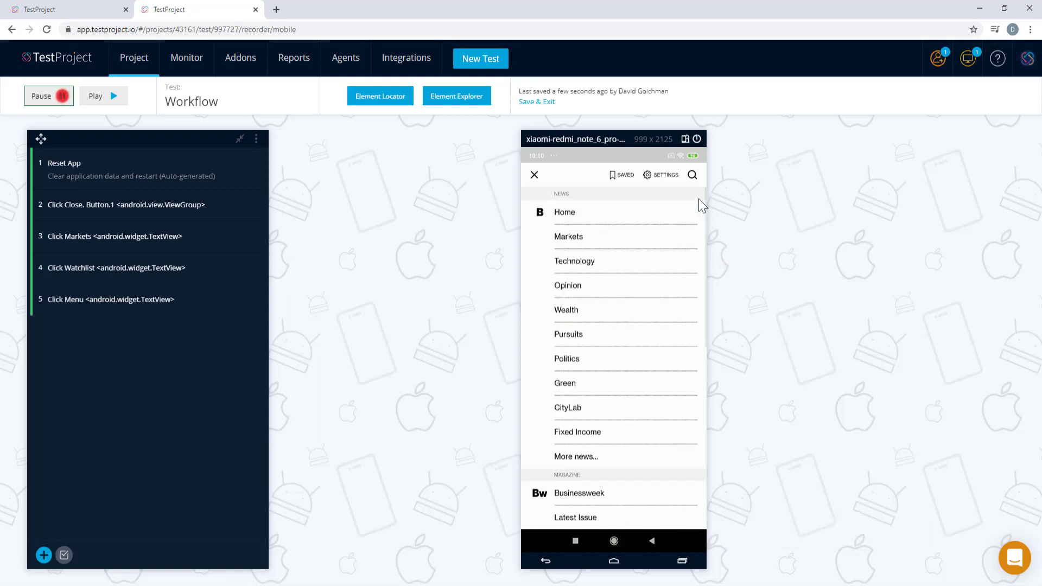
# Step: Record a search for USD using the mirrored app's search bar
pyautogui.click(690, 180)
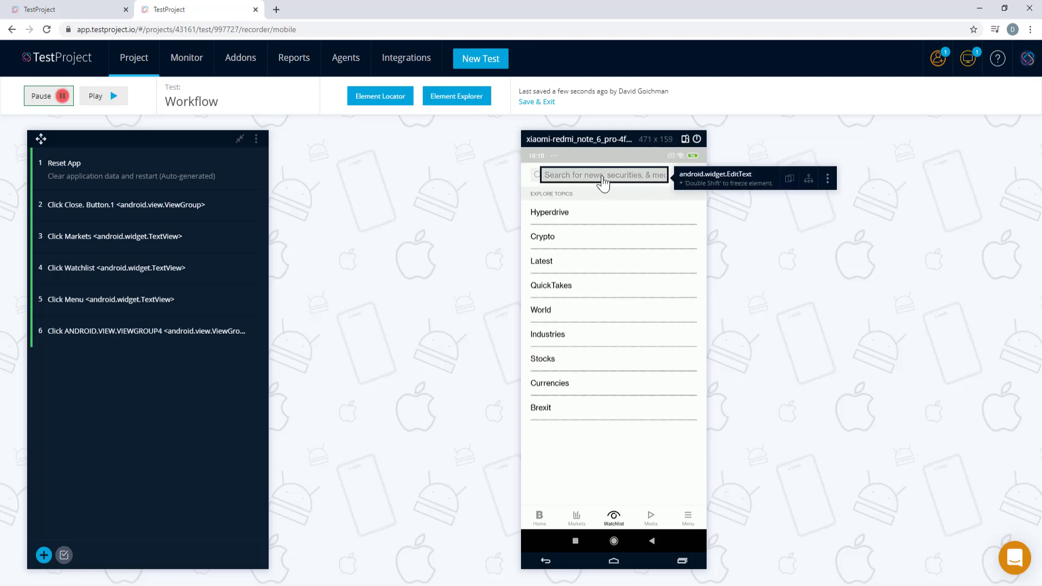
pyautogui.click(603, 183)
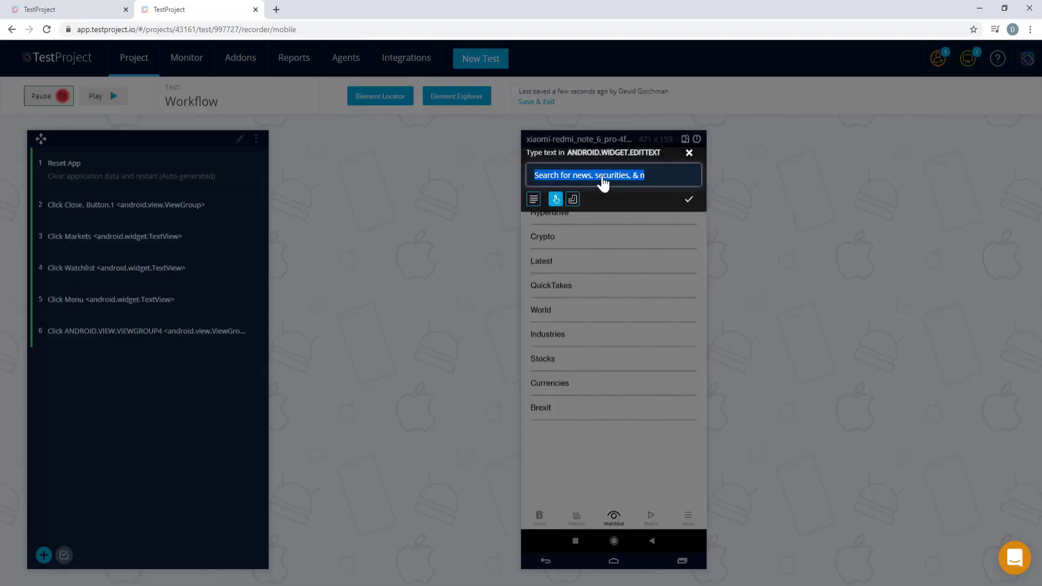
pyautogui.write('USD')
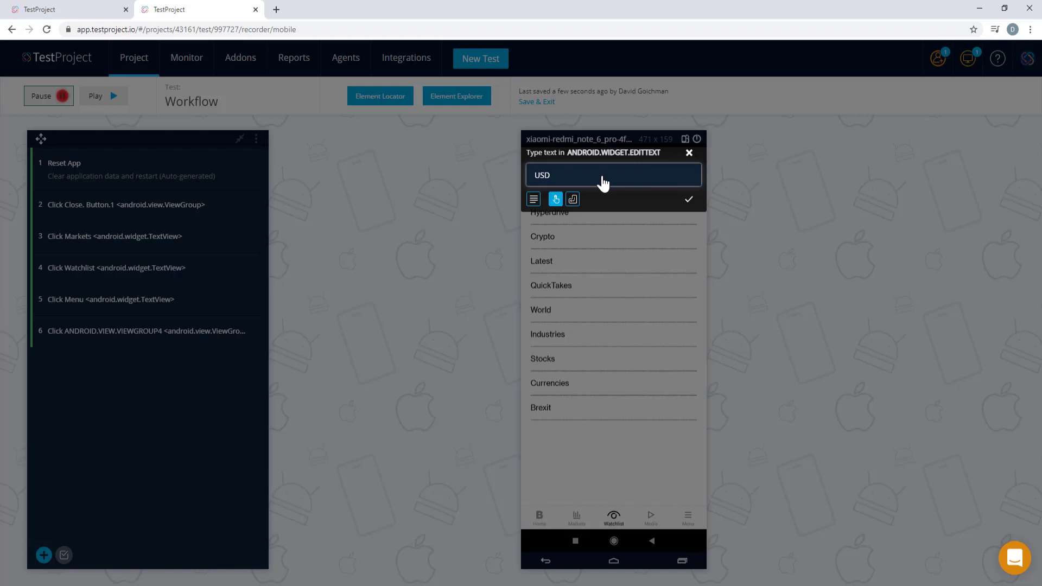
pyautogui.press('Return')
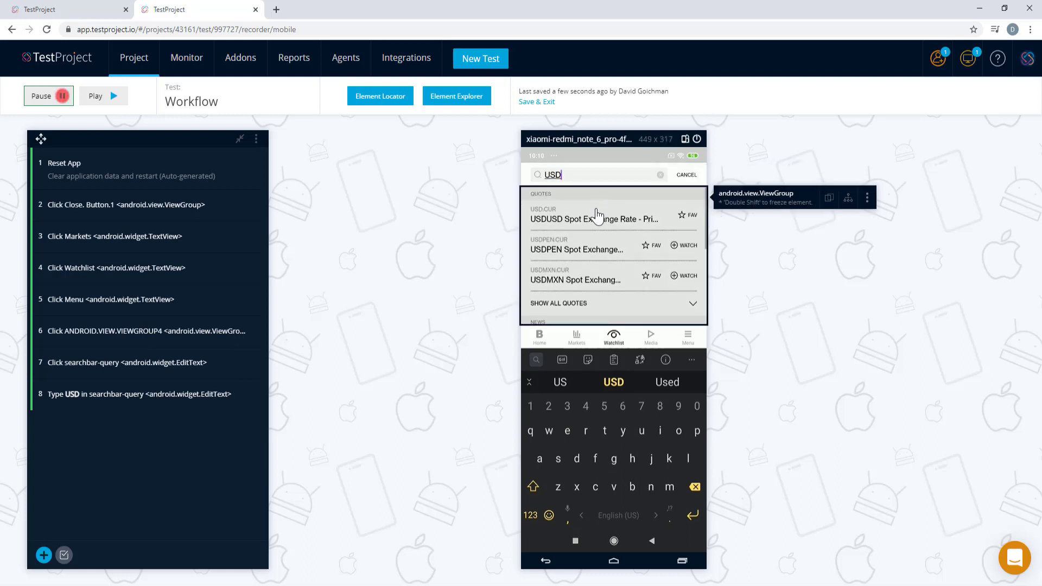
# Step: Record viewing the USDUSD Spot Exchange Rate quote over 3D and opening the "Gold Steadies With Traders" article from its news
pyautogui.click(588, 229)
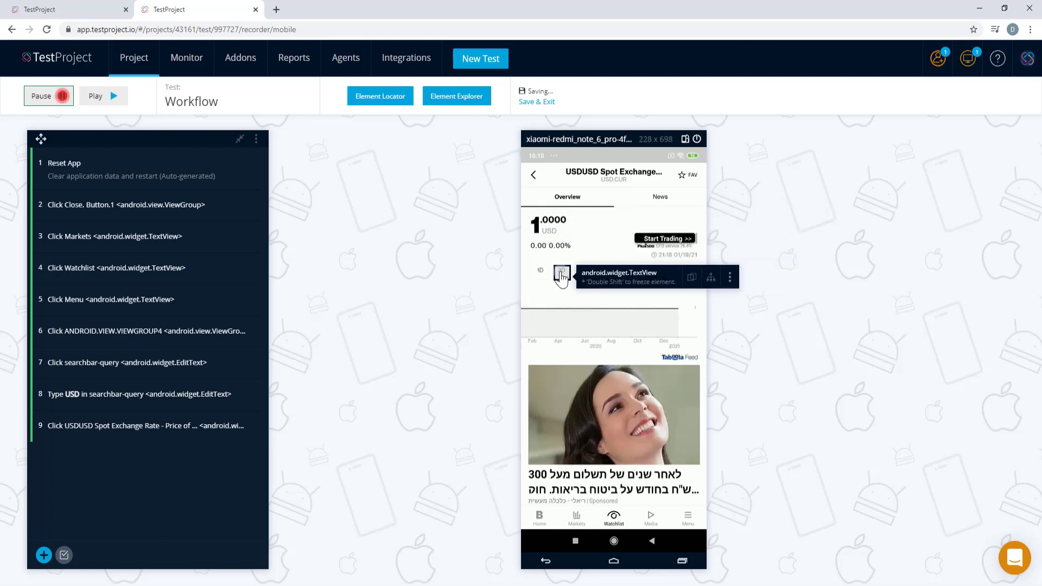
pyautogui.click(562, 271)
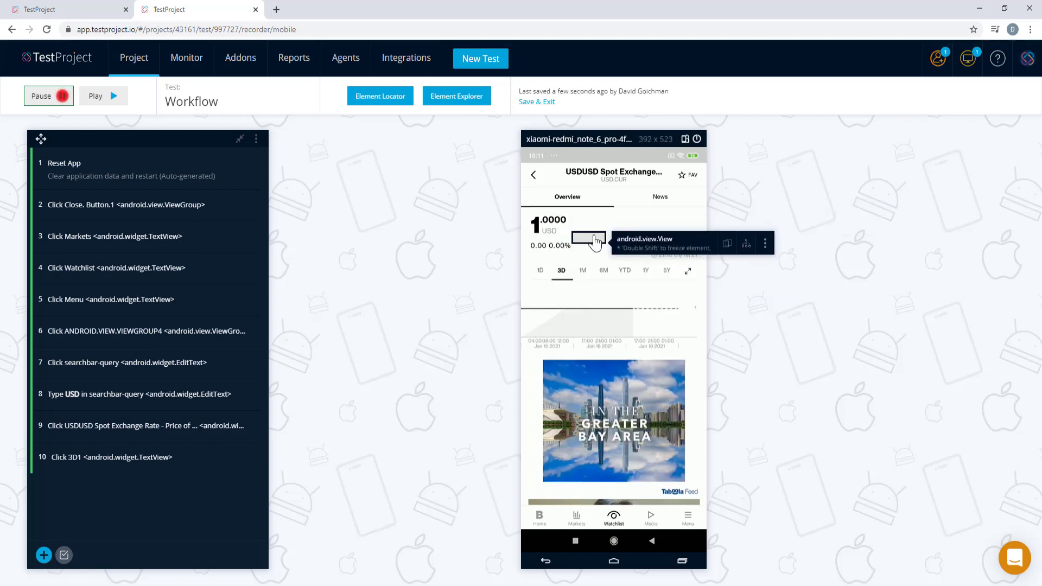
pyautogui.click(666, 199)
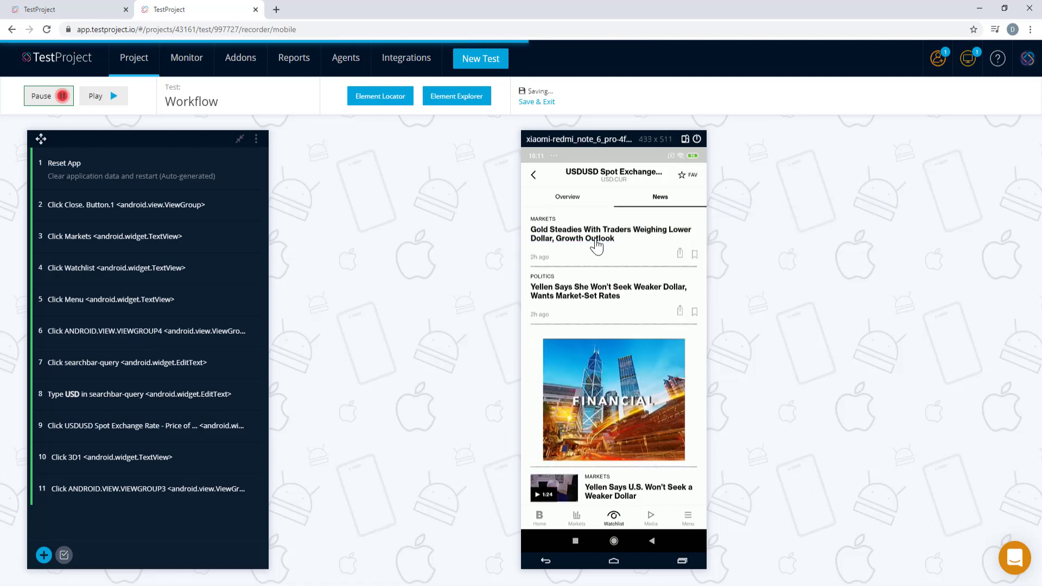
pyautogui.click(597, 245)
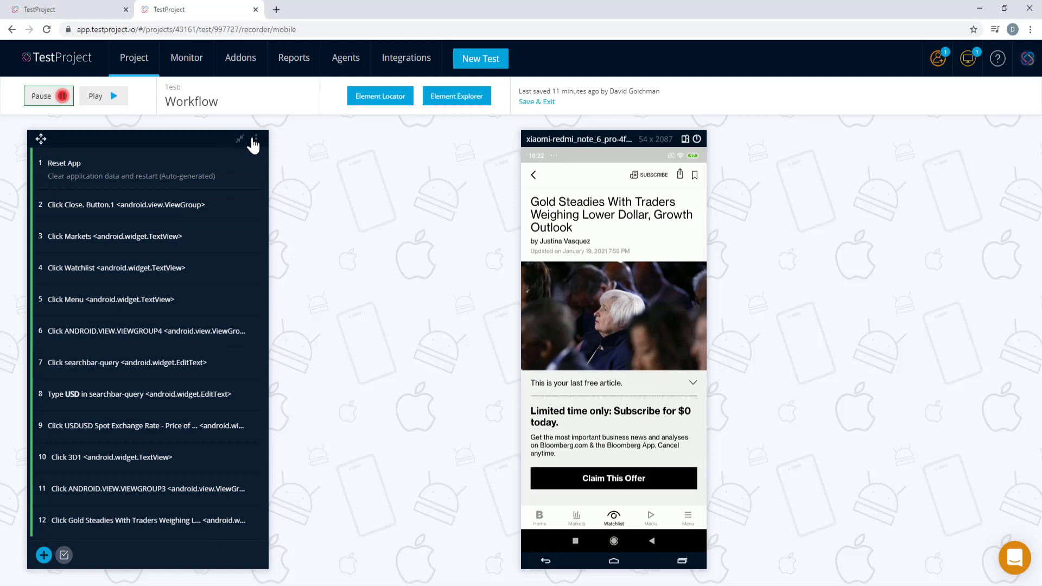
# Step: Set the adaptive wait in the test settings to 20000 ms and close the settings
pyautogui.click(256, 140)
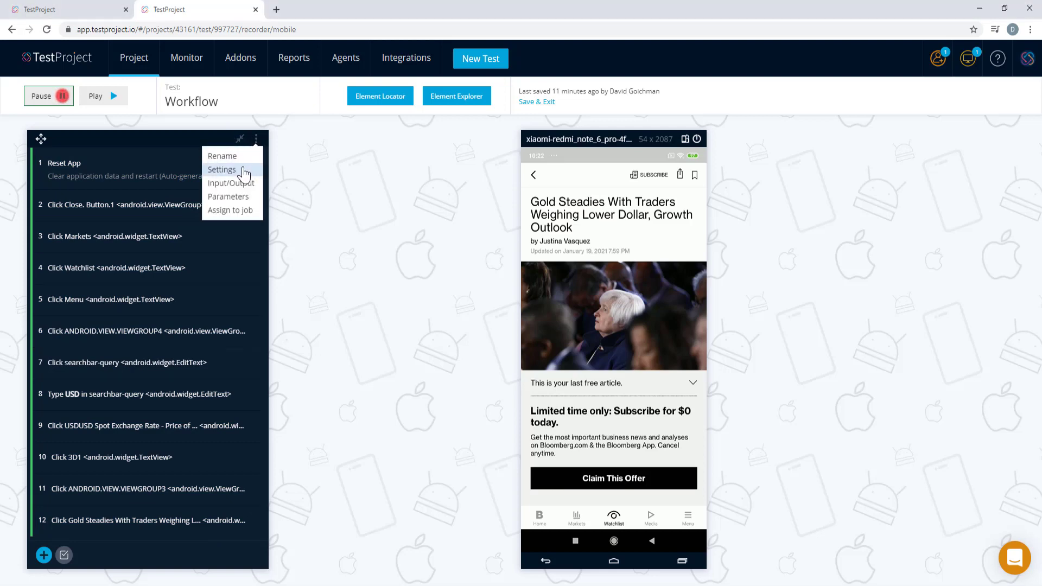
pyautogui.click(244, 171)
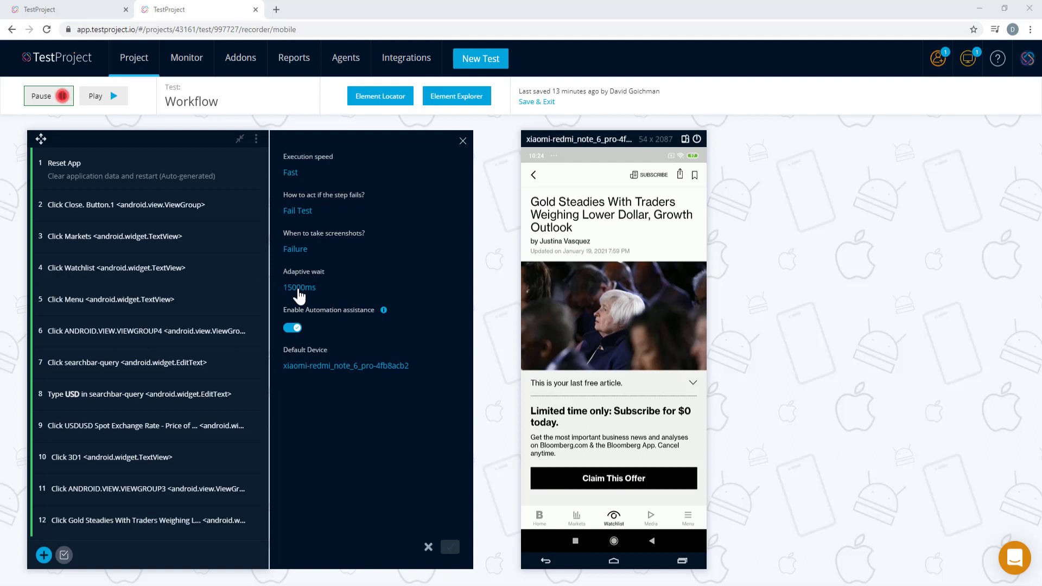
pyautogui.click(299, 288)
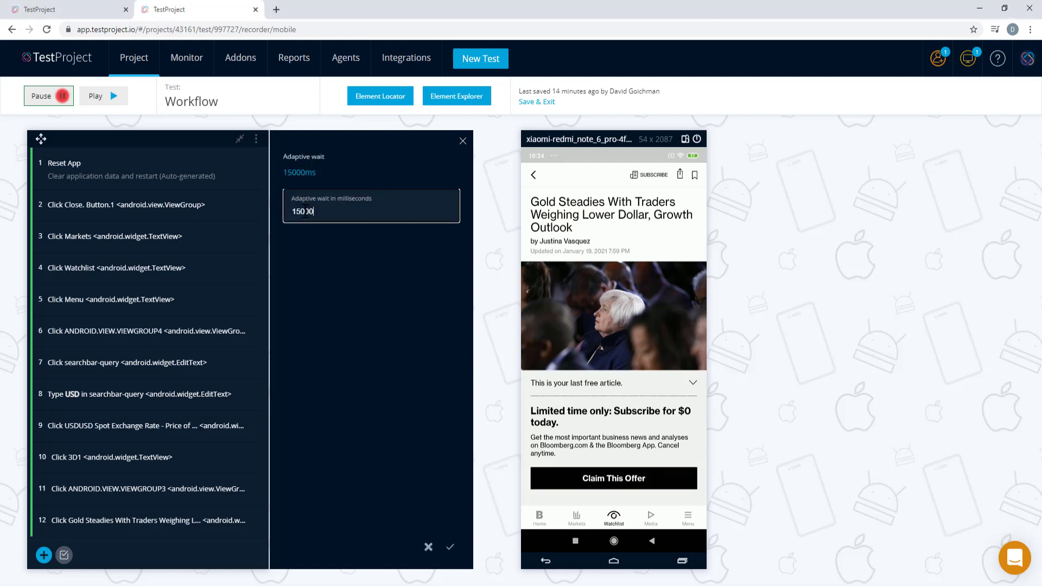
pyautogui.doubleClick(288, 212)
pyautogui.write('20')
pyautogui.click(452, 547)
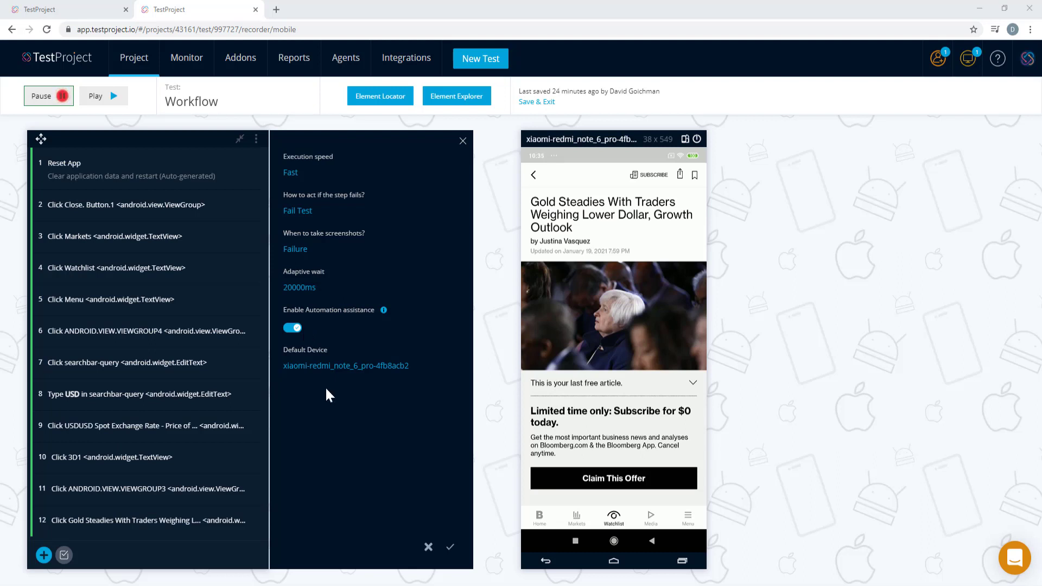
pyautogui.click(462, 142)
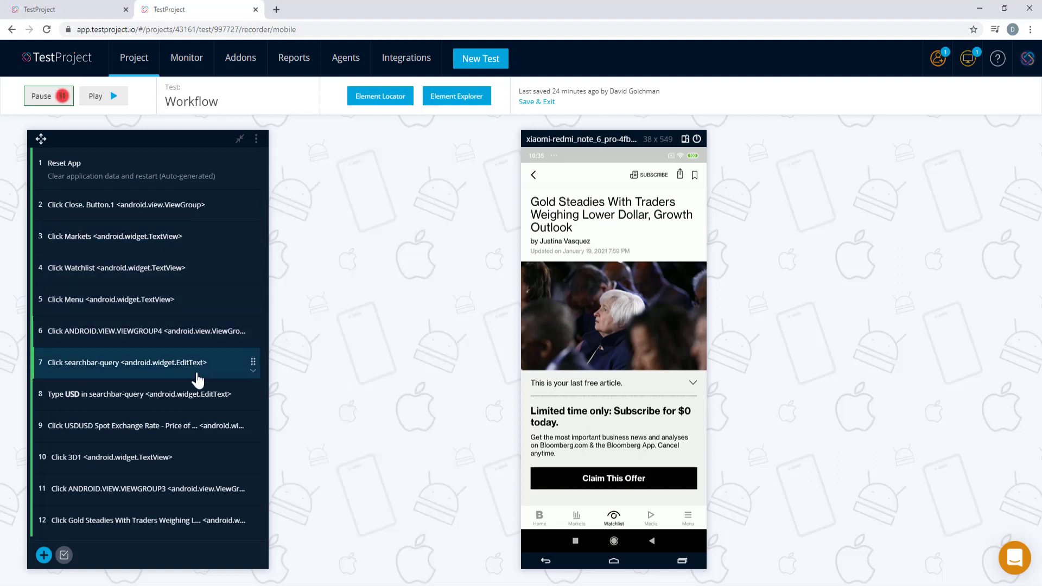
# Step: Try moving the content-desc locator of the searchbar-query element in the USD typing step down one place, and restore its order
pyautogui.click(188, 403)
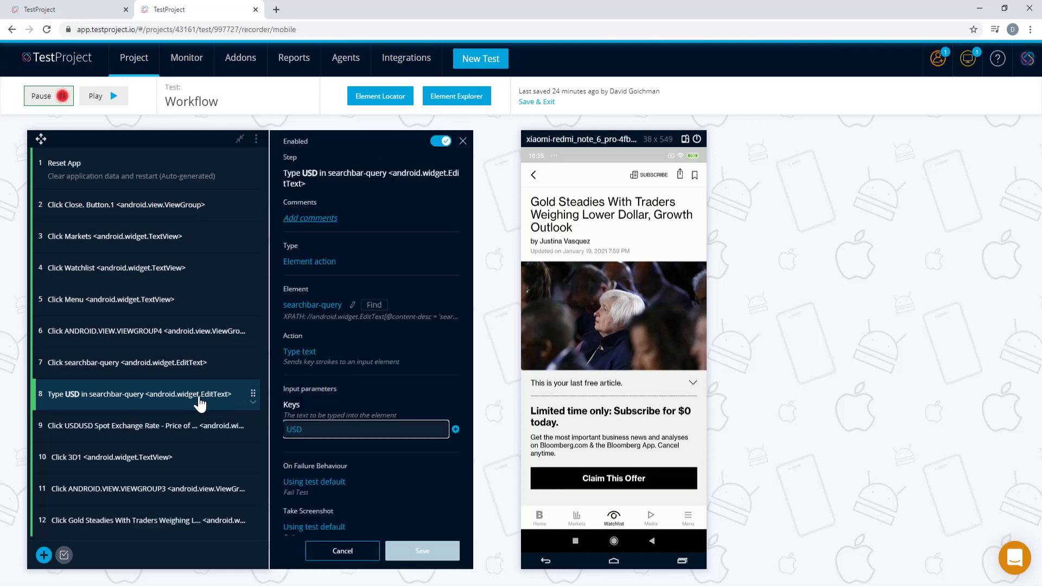
pyautogui.click(353, 306)
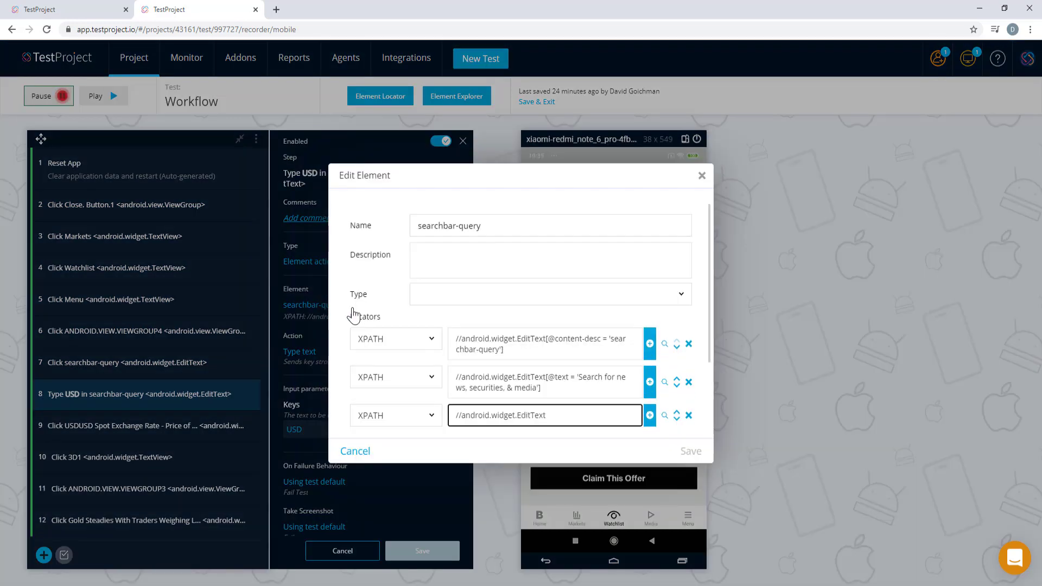
pyautogui.scroll(-2, 365, 333)
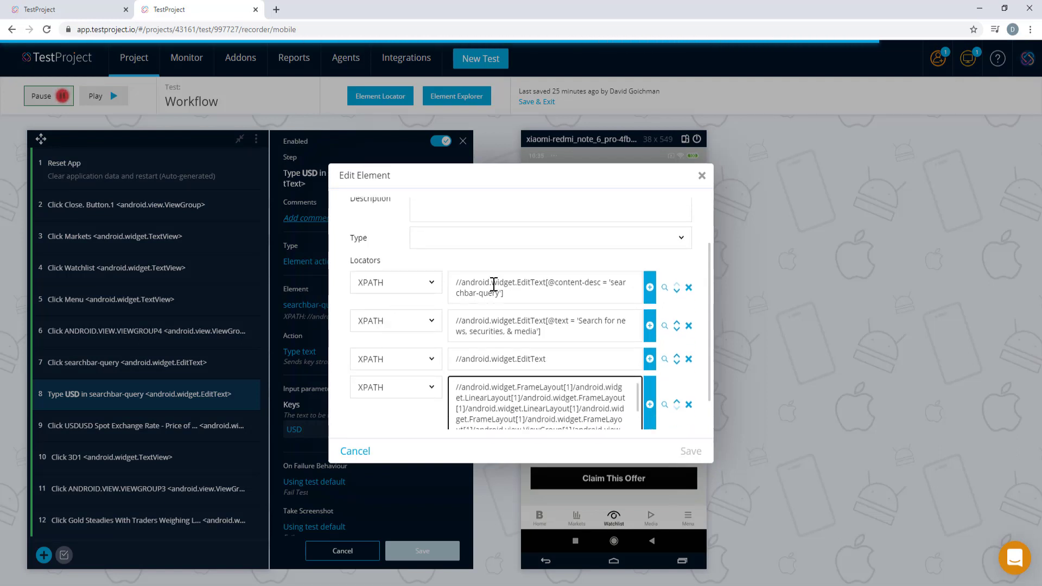
pyautogui.click(678, 293)
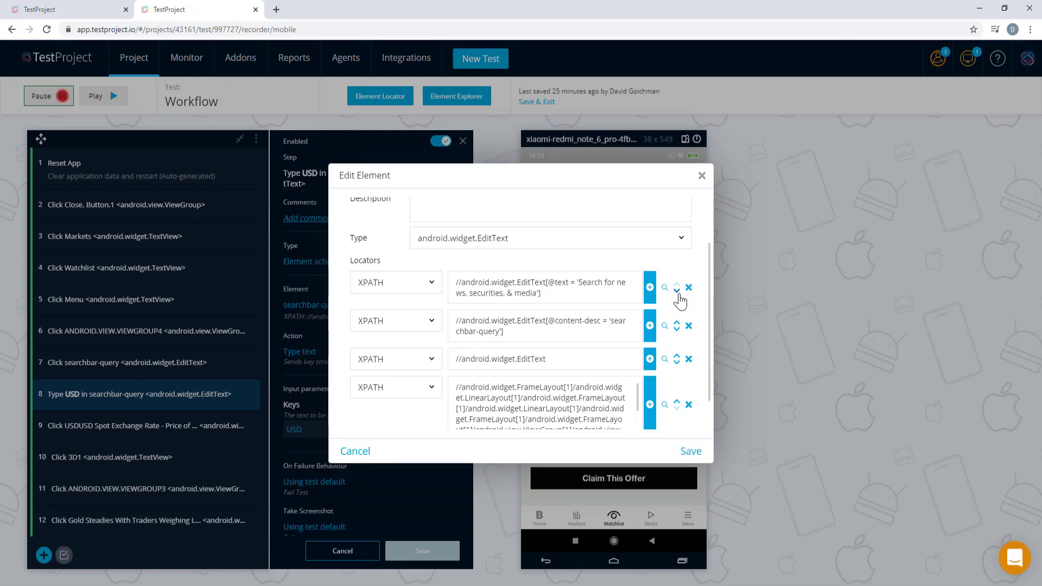
pyautogui.click(677, 322)
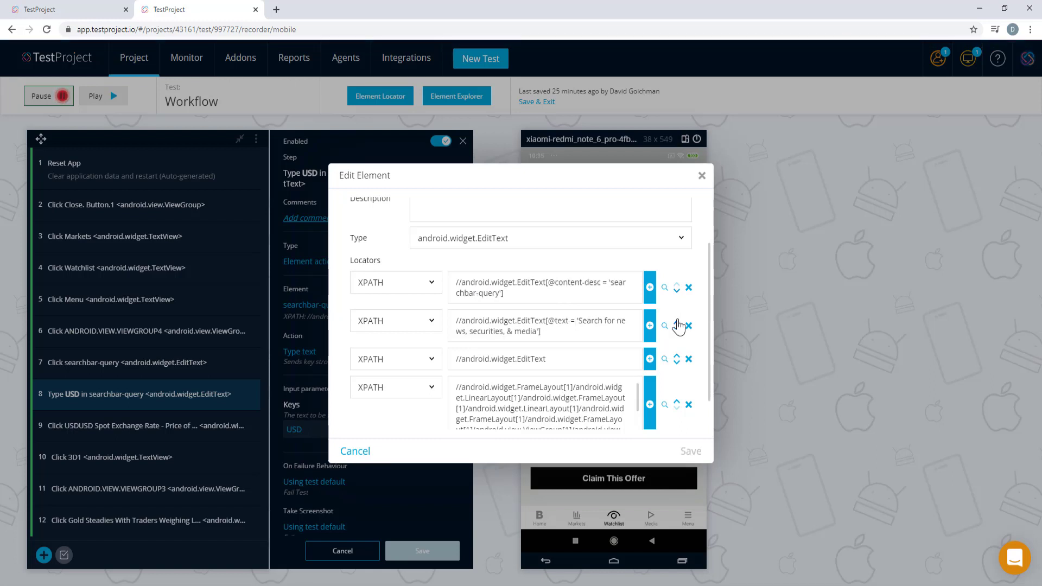
# Step: Try adding an empty XPATH locator to the searchbar-query element, remove it, and close the element and step details
pyautogui.scroll(-1, 542, 287)
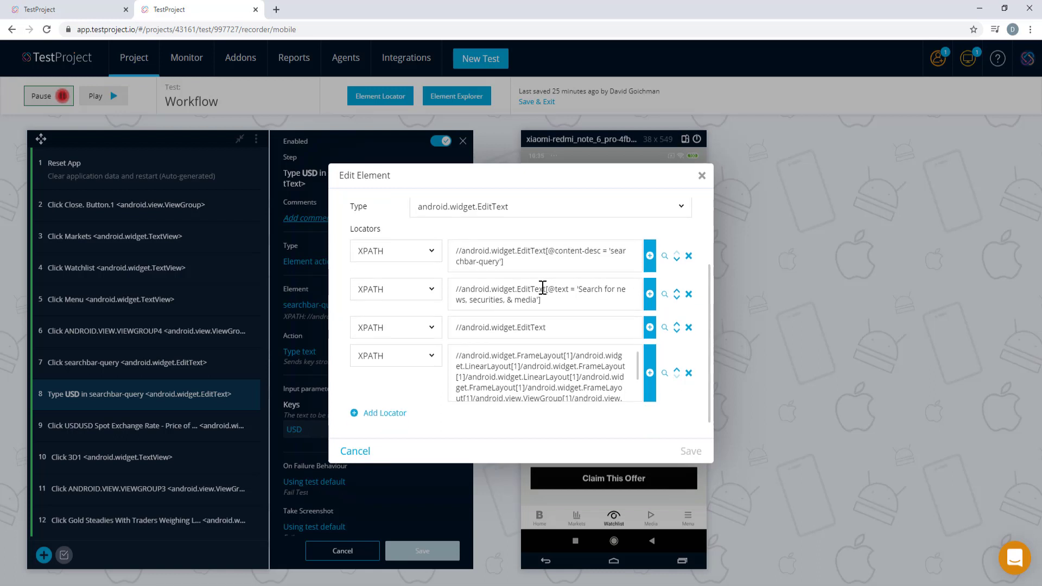
pyautogui.click(385, 414)
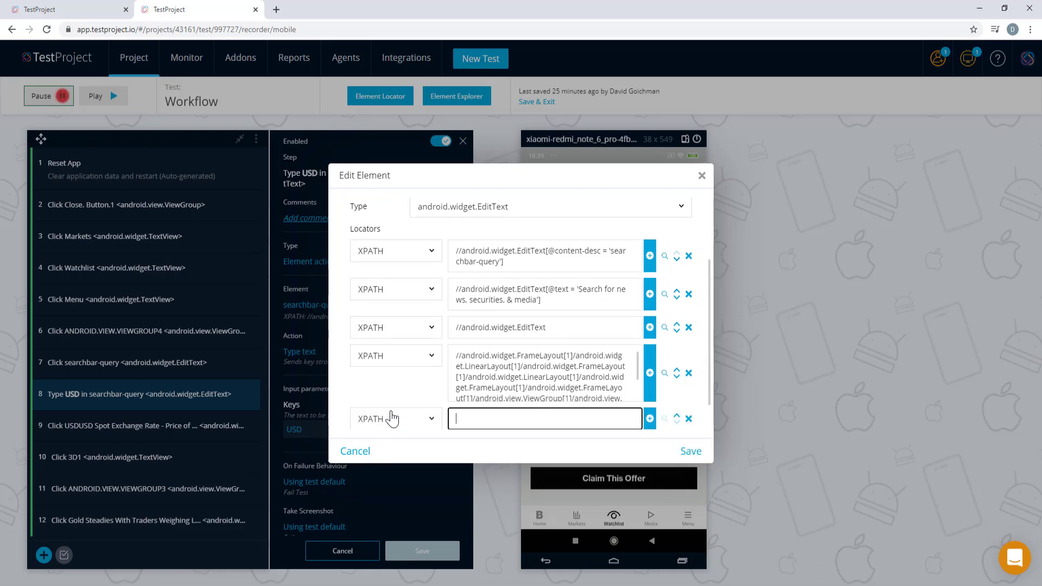
pyautogui.click(689, 419)
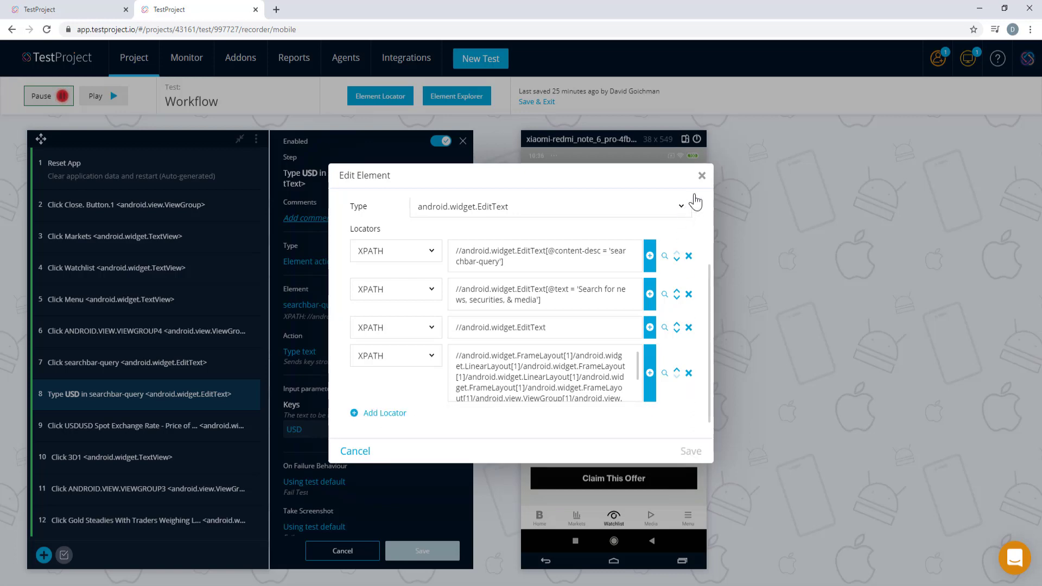
pyautogui.click(702, 177)
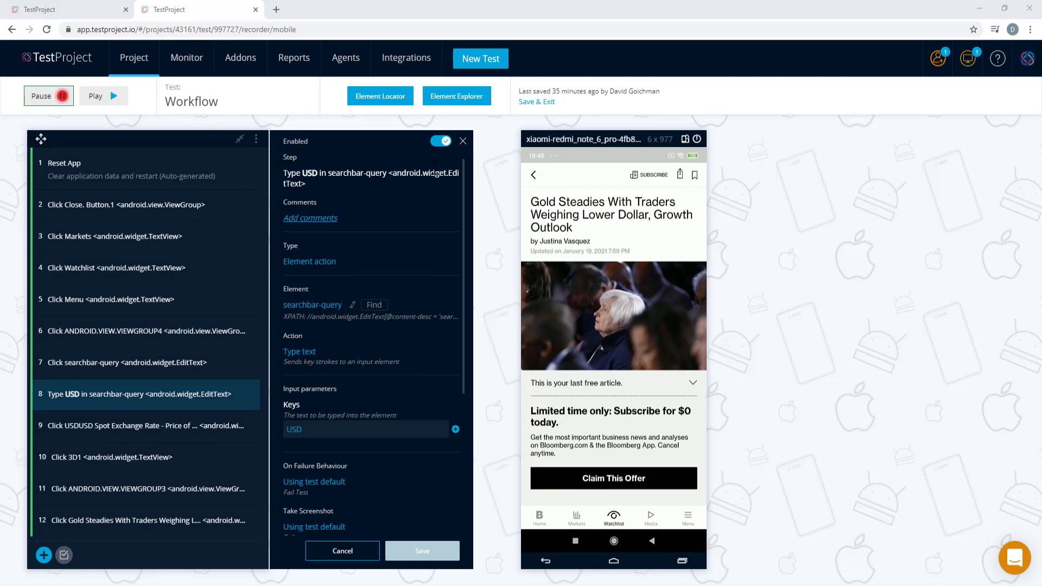
pyautogui.click(465, 141)
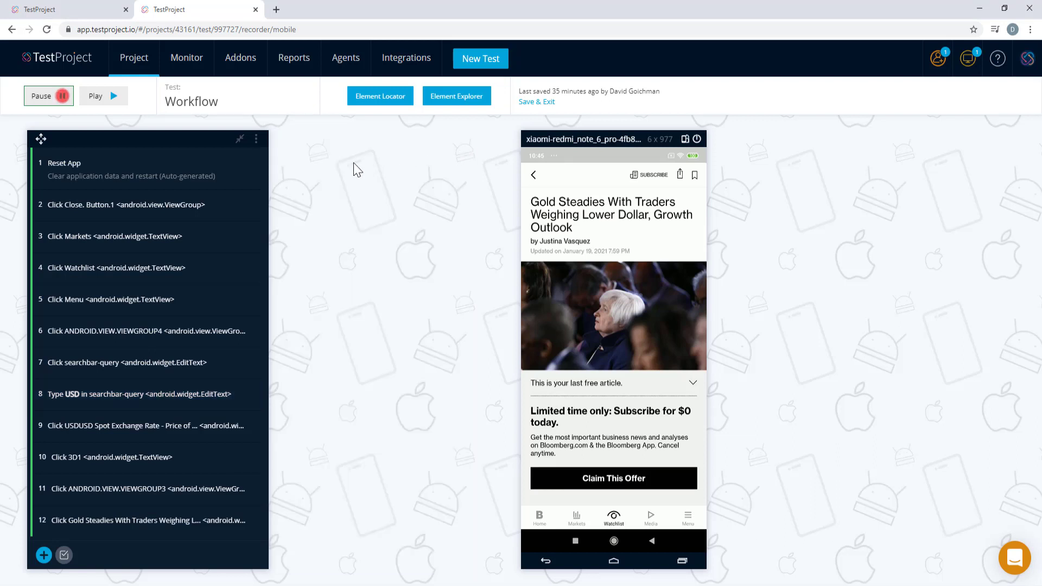
# Step: Play back the Workflow test, and disable Automation assistance in its settings
pyautogui.click(114, 96)
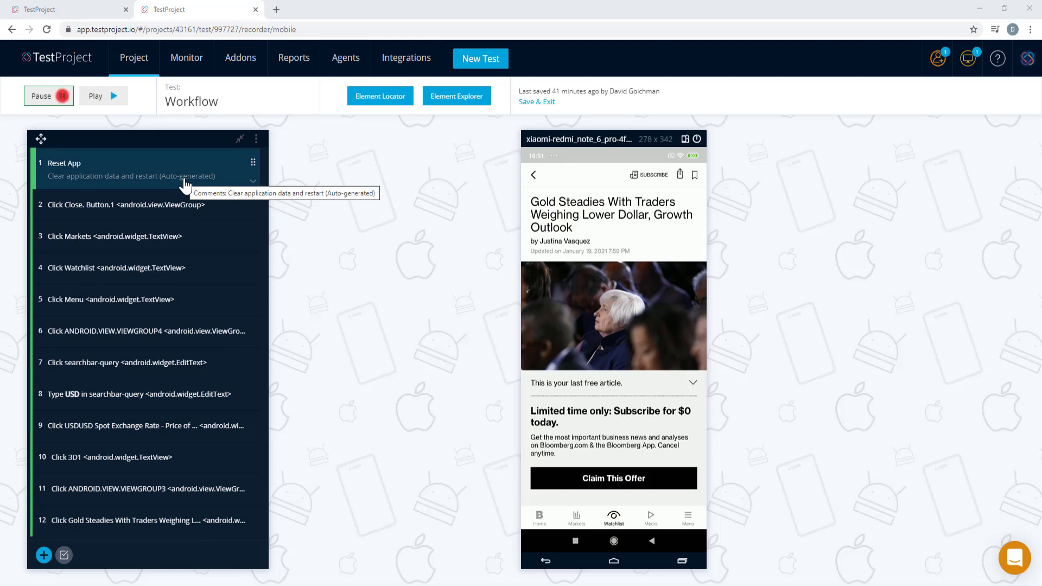
pyautogui.click(256, 140)
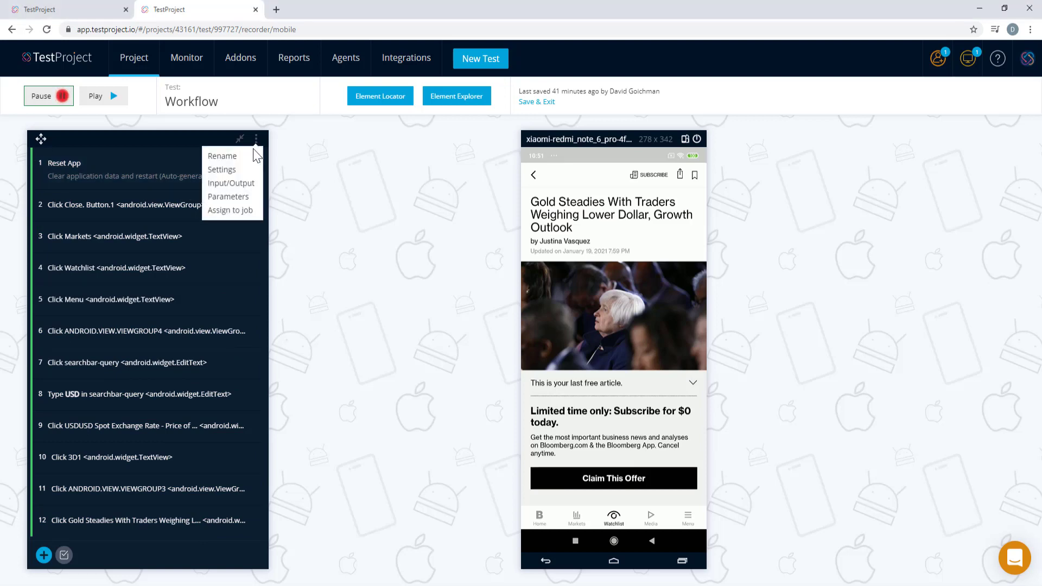
pyautogui.click(241, 170)
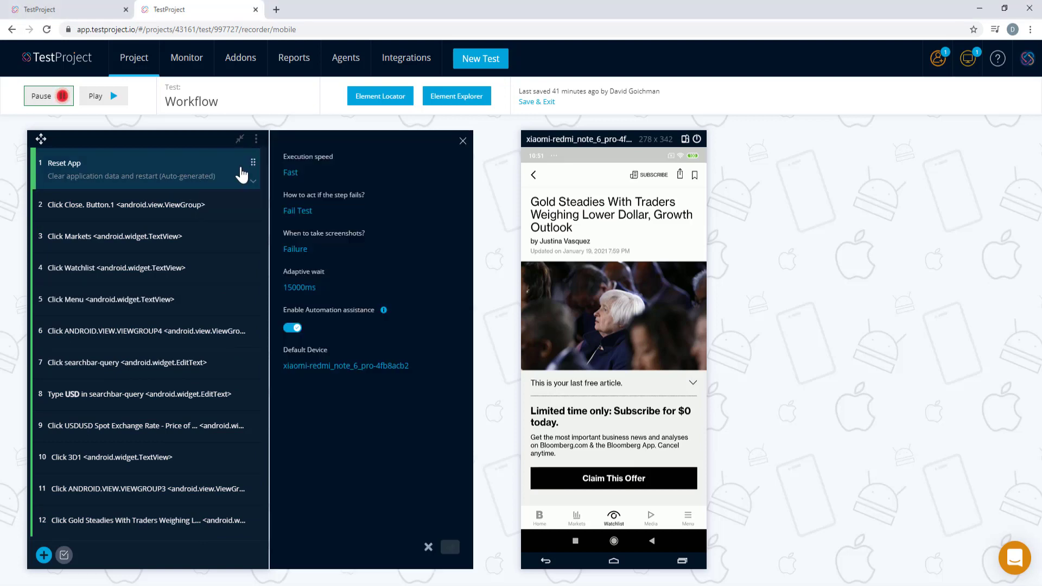
pyautogui.click(299, 329)
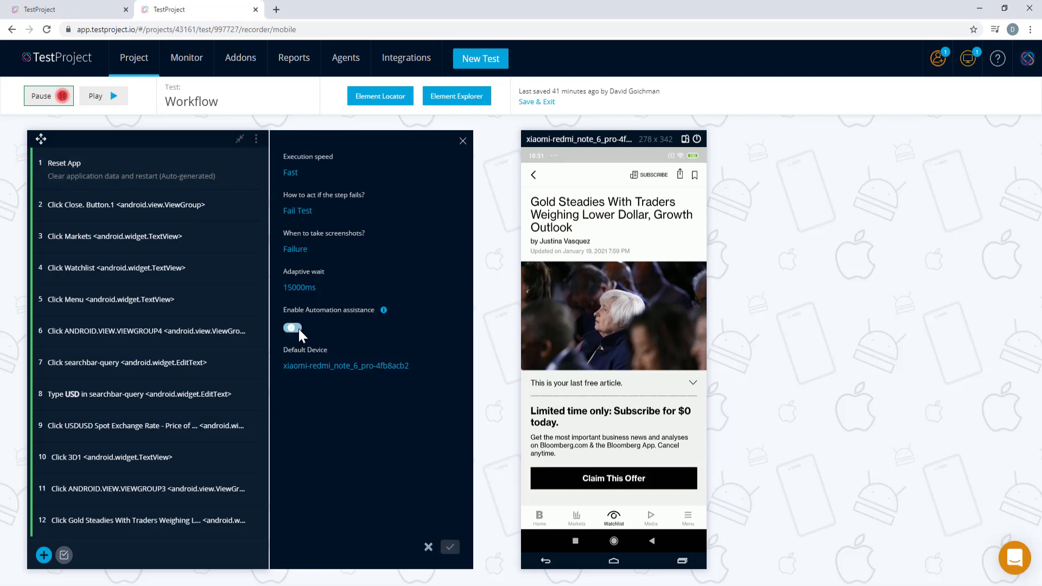
pyautogui.click(449, 546)
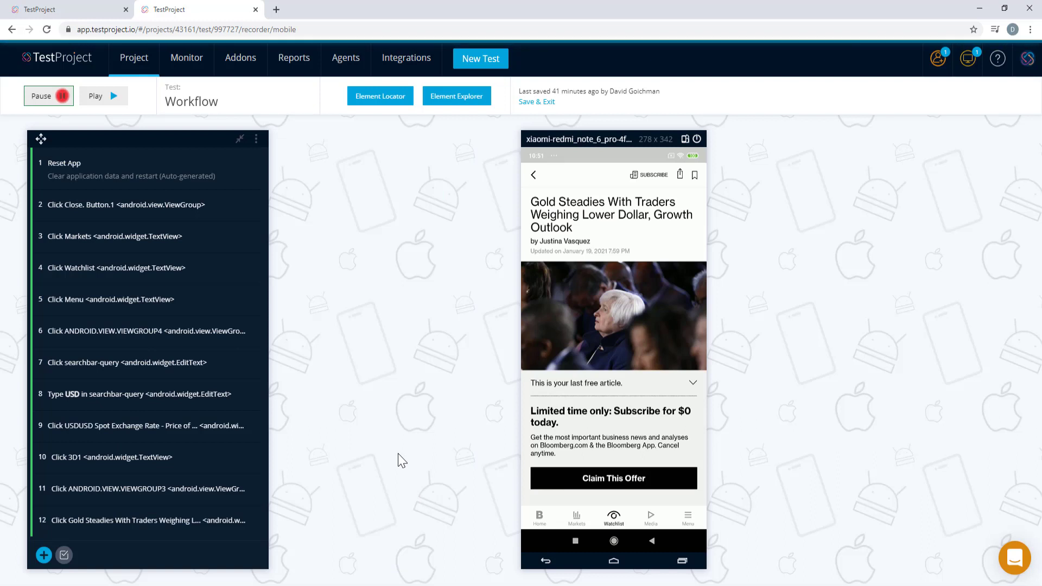
# Step: Play the Workflow test again without Automation assistance, and enable that option again in the test settings
pyautogui.click(108, 97)
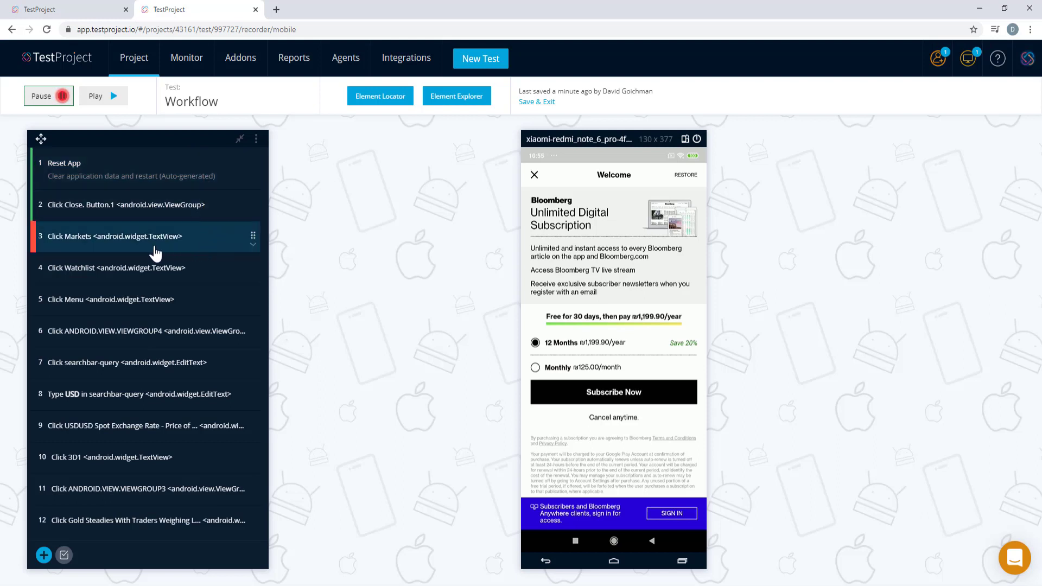
pyautogui.moveTo(33, 239)
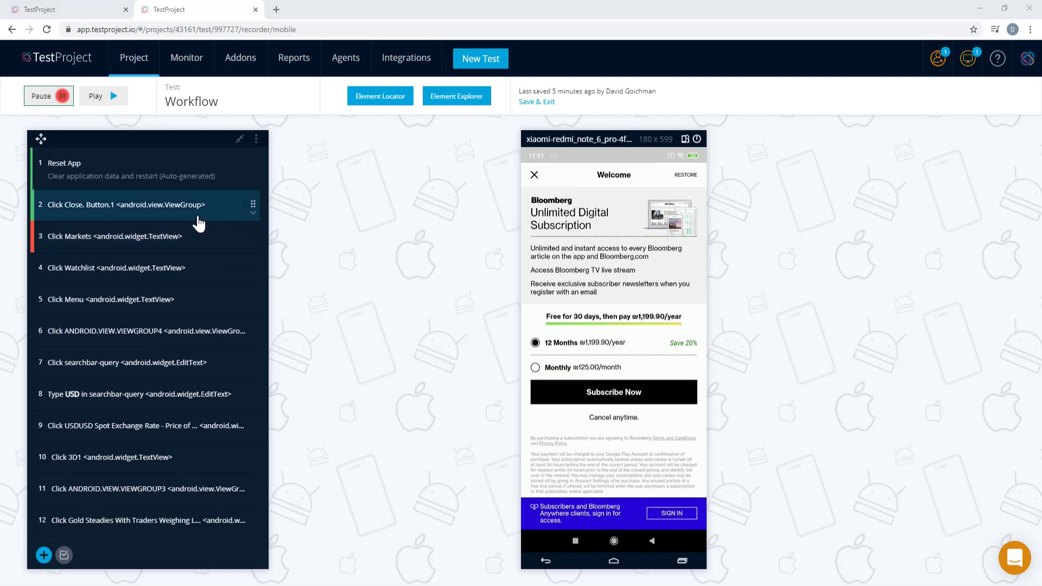
pyautogui.click(256, 141)
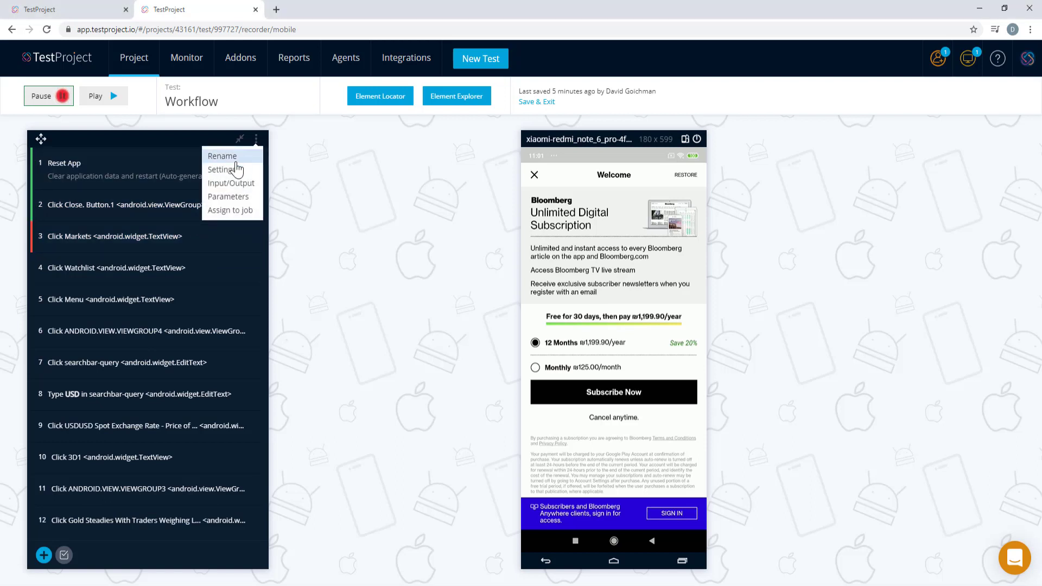
pyautogui.click(232, 166)
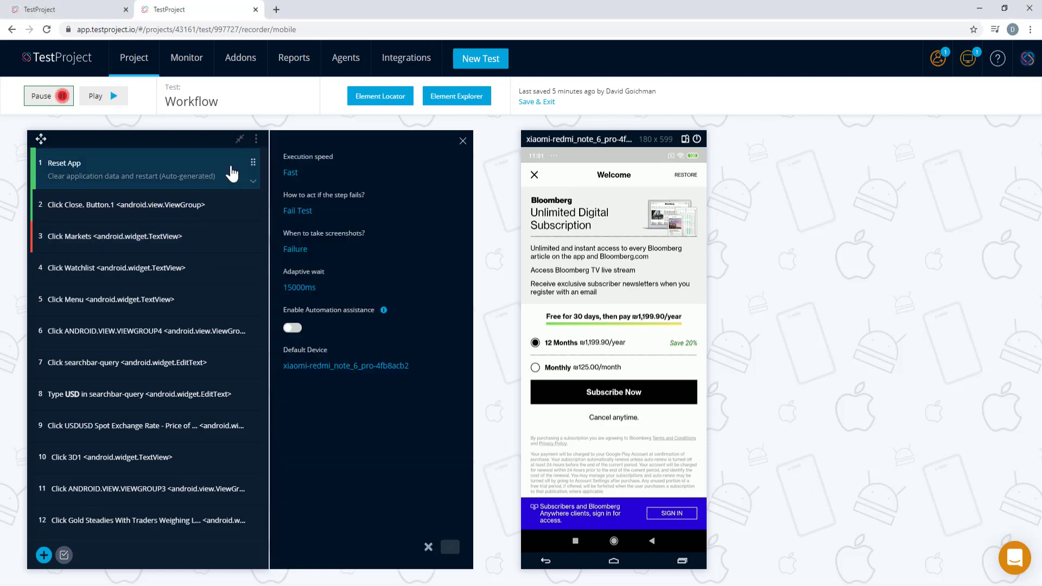
pyautogui.click(294, 328)
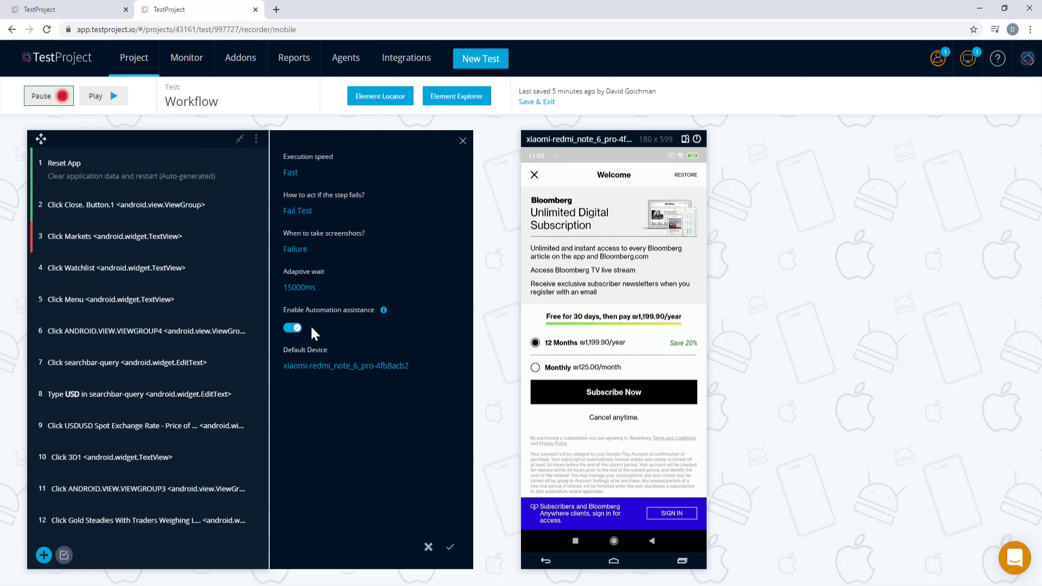
pyautogui.click(450, 547)
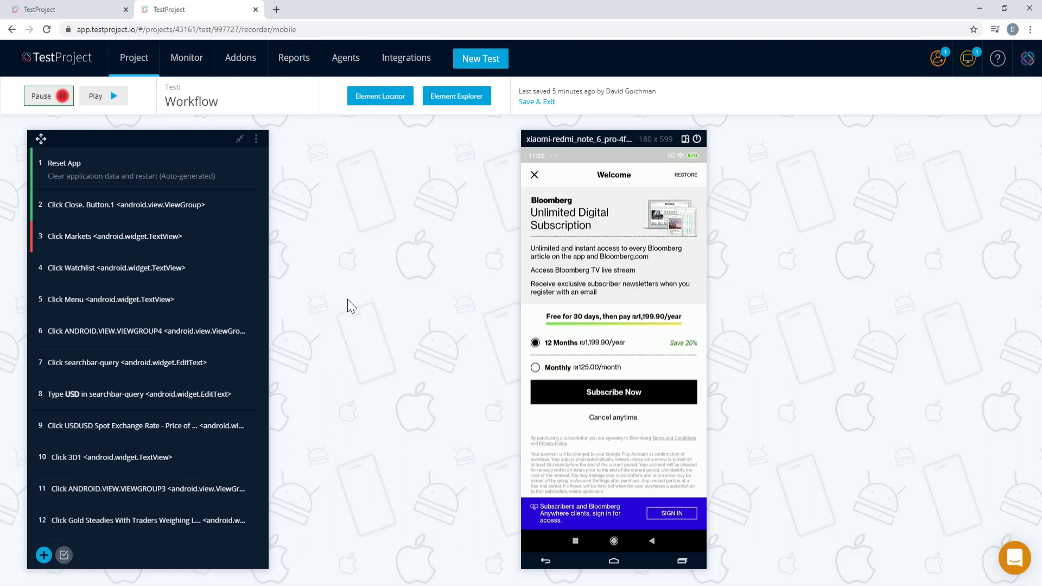
# Step: Change the content-desc value in the first locator of step 7's searchbar-query element to searchbar-query-not-found and save the element
pyautogui.click(163, 374)
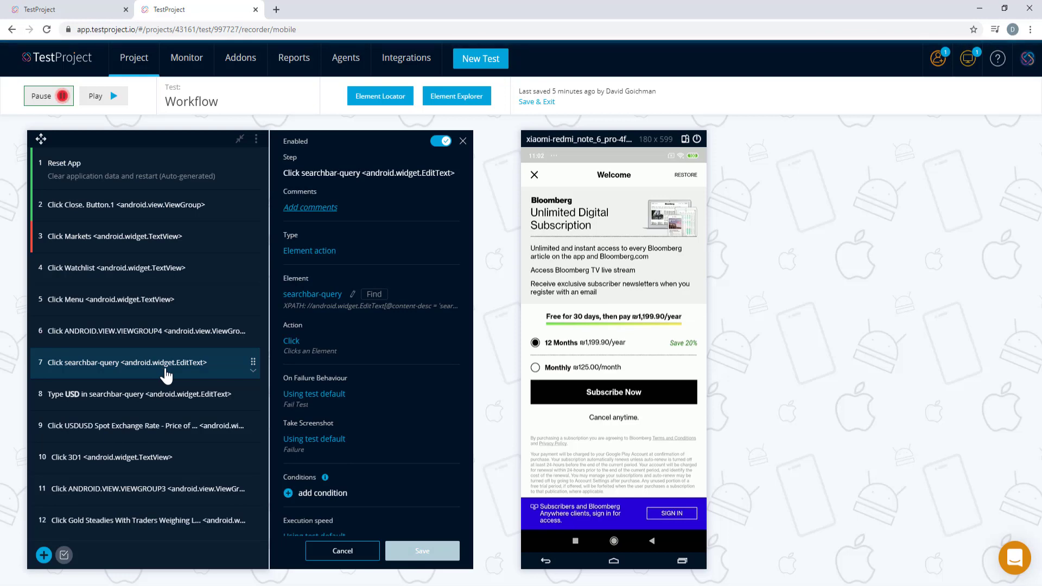
pyautogui.click(353, 296)
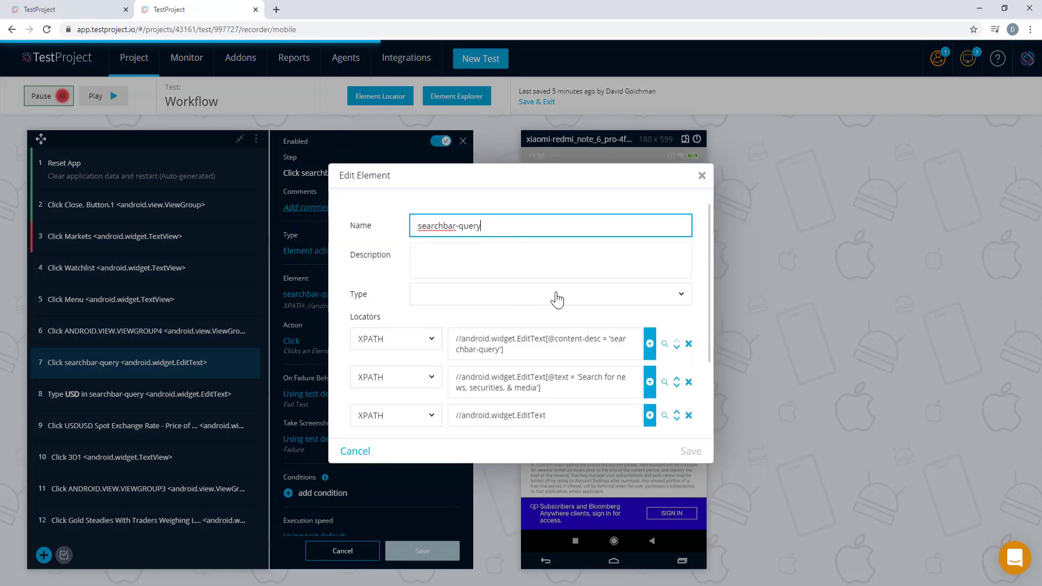
pyautogui.scroll(-2, 556, 296)
pyautogui.click(496, 294)
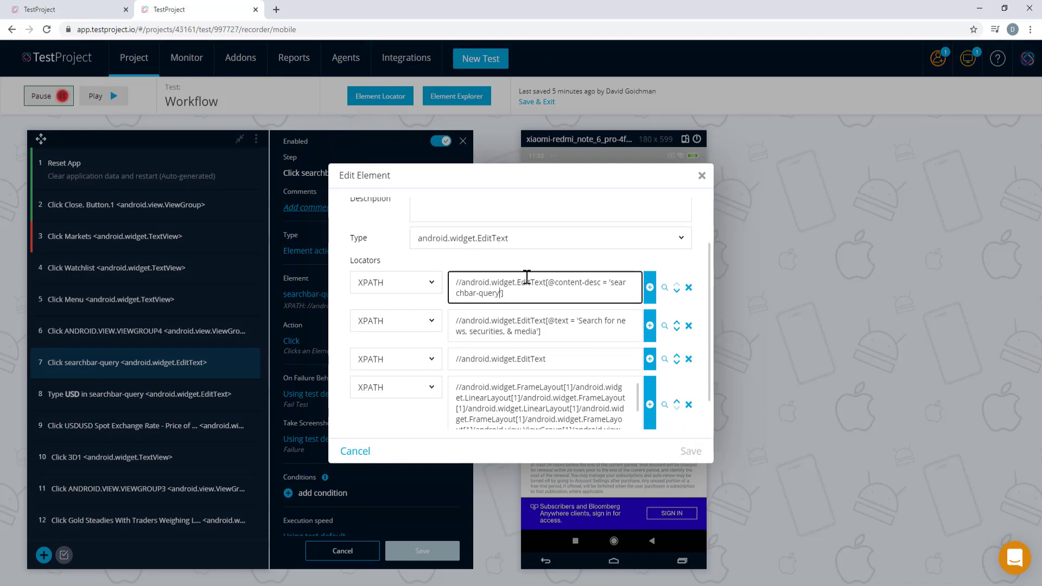
pyautogui.write('-not-found')
pyautogui.click(690, 452)
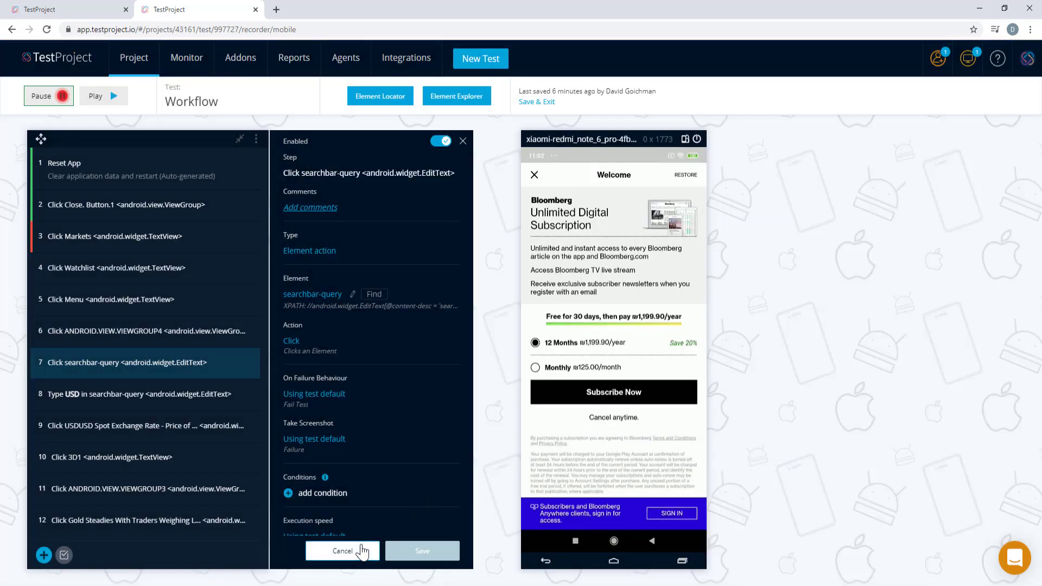
pyautogui.click(342, 551)
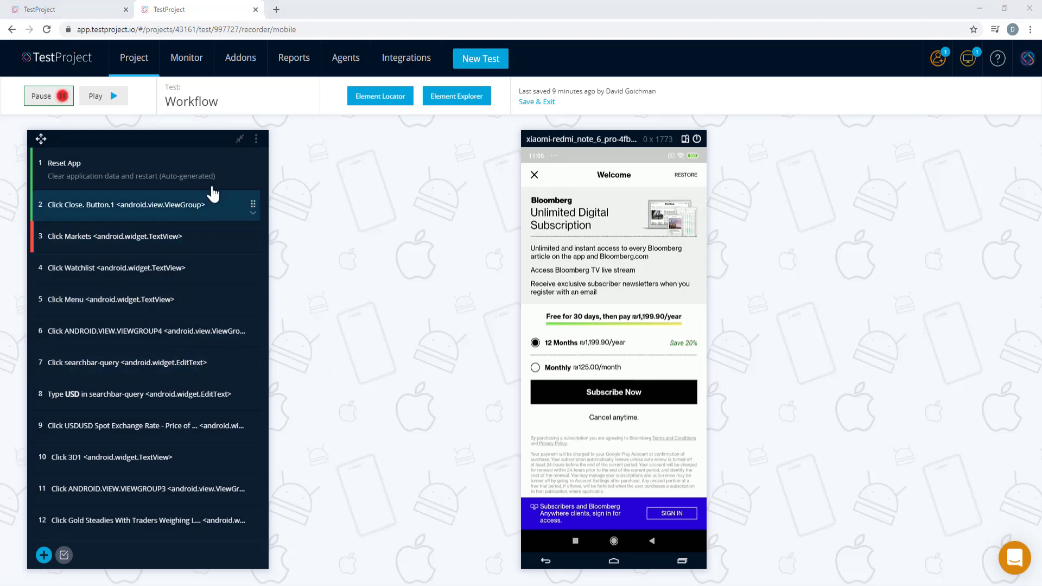
# Step: Run the test with the broken locator and accept the suggested replacement XPATH based on the text 'Search for news, securities, & media'
pyautogui.click(114, 98)
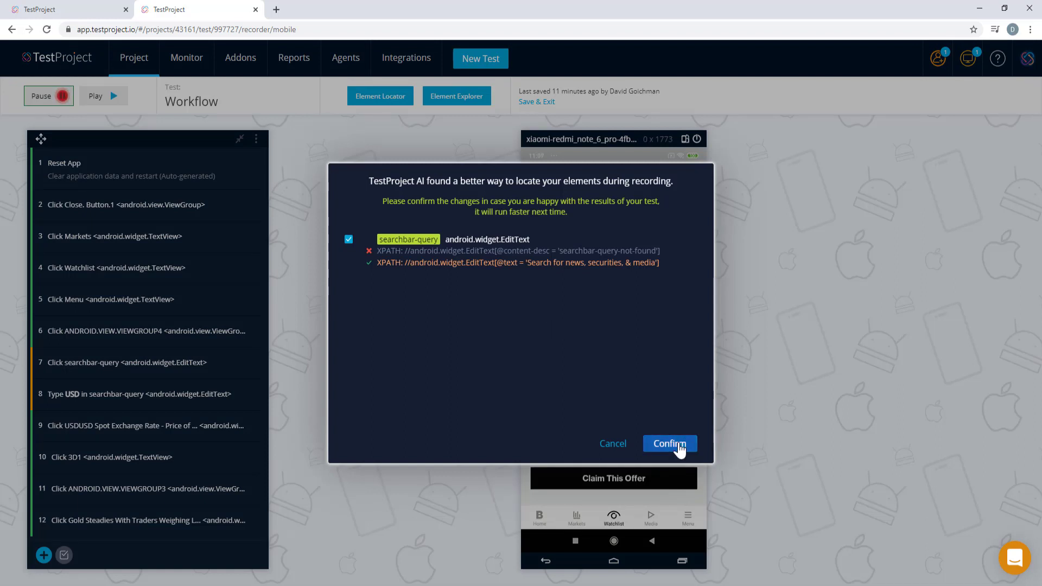
pyautogui.click(669, 443)
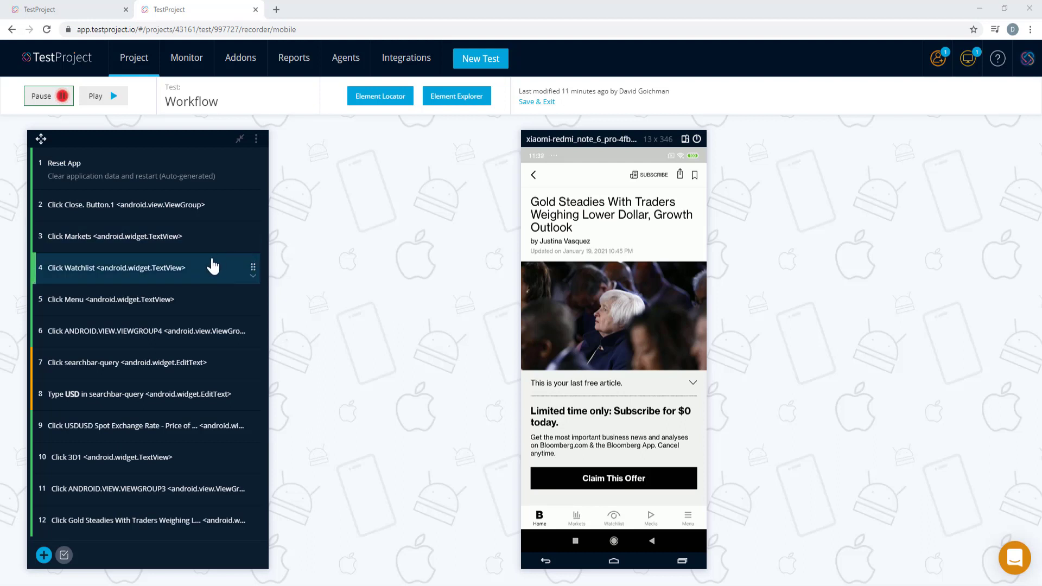
# Step: Set the adaptive wait in the test settings to 45000 ms
pyautogui.click(258, 143)
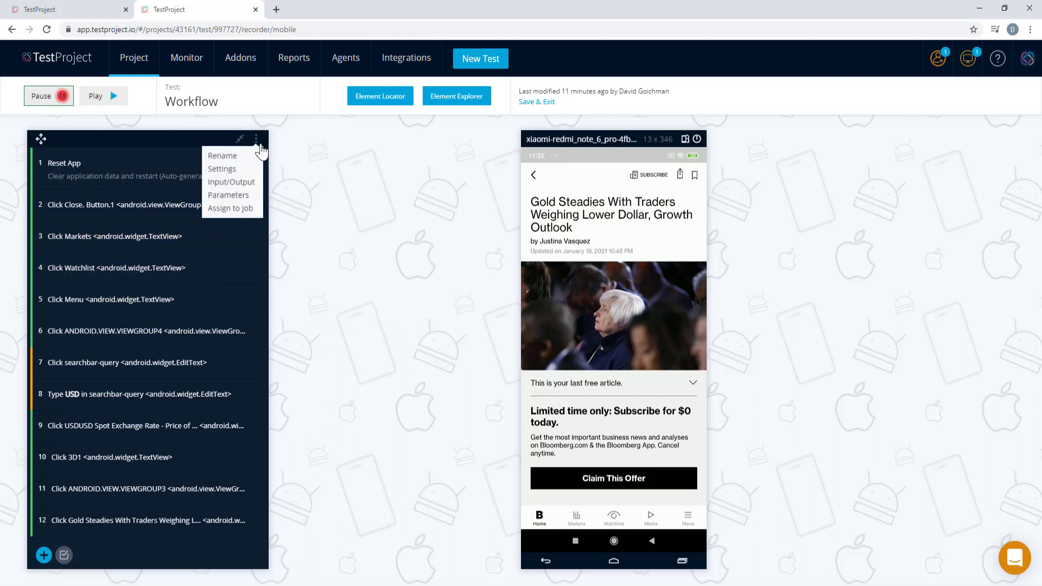
pyautogui.click(244, 169)
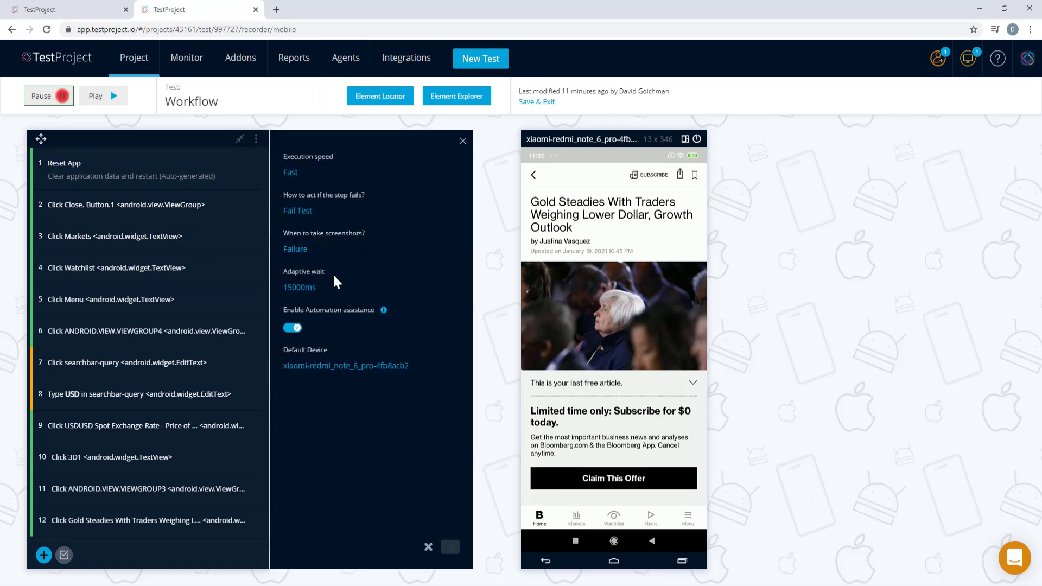
pyautogui.click(300, 288)
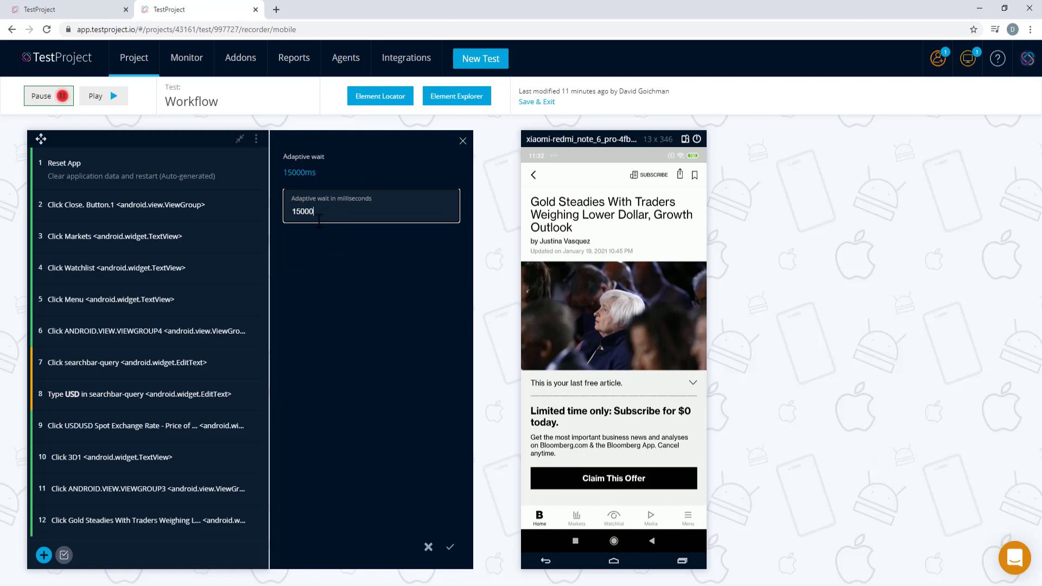
pyautogui.moveTo(319, 219); pyautogui.dragTo(287, 219)
pyautogui.write('45000')
pyautogui.click(450, 547)
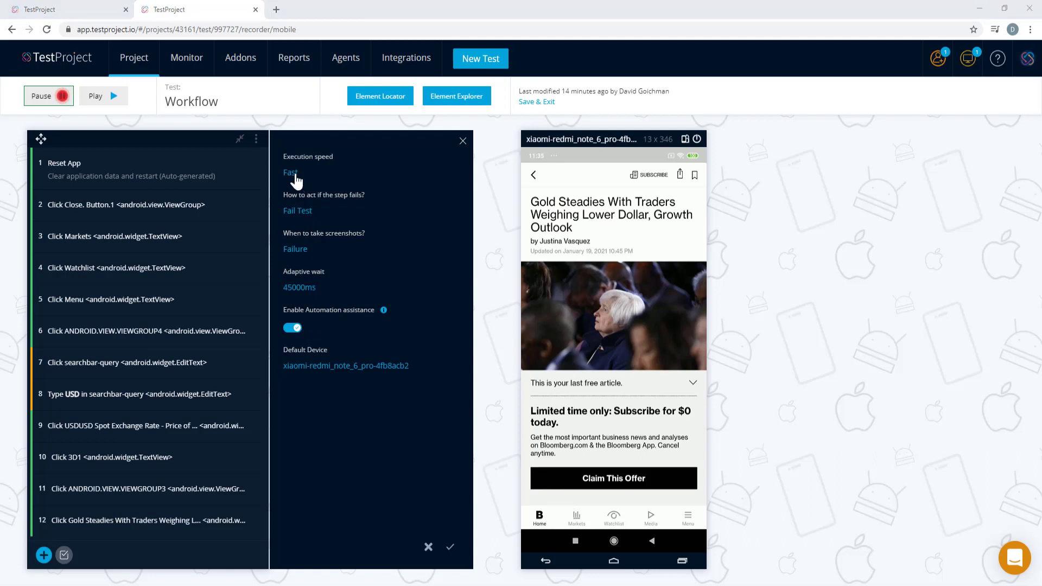
# Step: Set the test's execution speed to Turtle slow
pyautogui.click(295, 175)
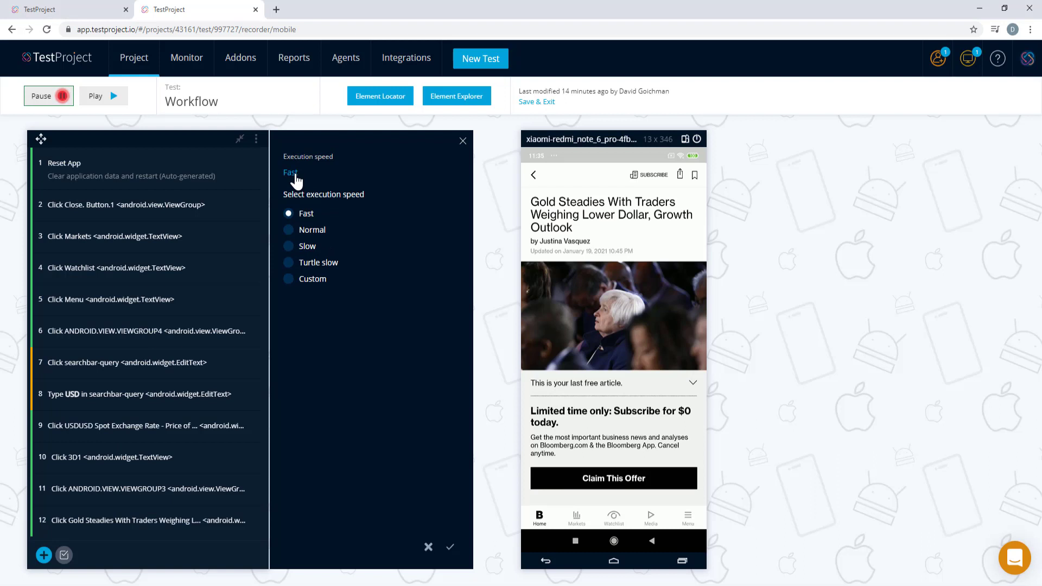
pyautogui.click(311, 248)
pyautogui.click(318, 264)
pyautogui.click(452, 548)
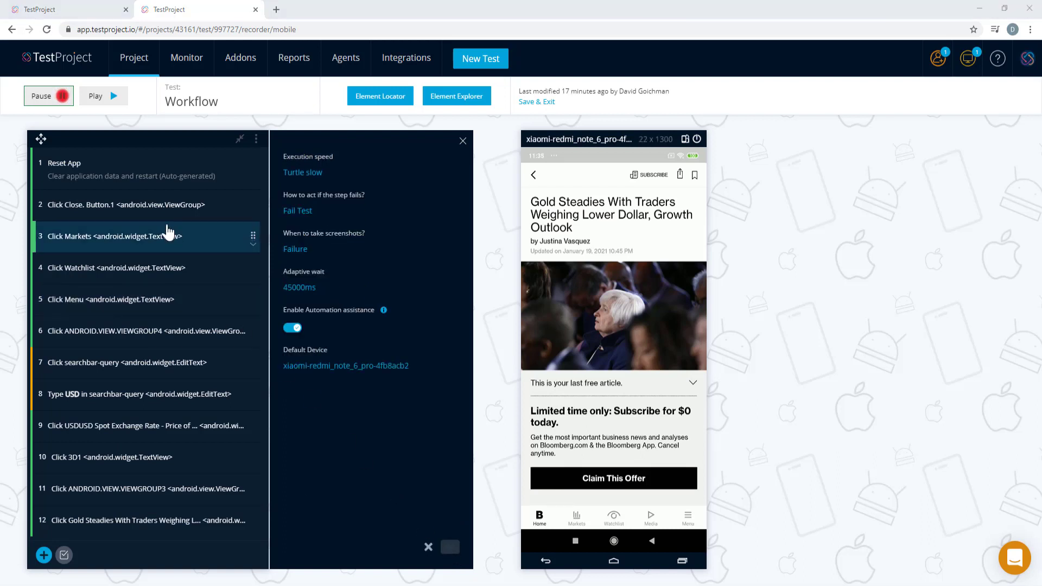
# Step: Try the Fast execution speed on the Click Markets step, revert it to Use Test Default, and close the step's settings
pyautogui.click(170, 235)
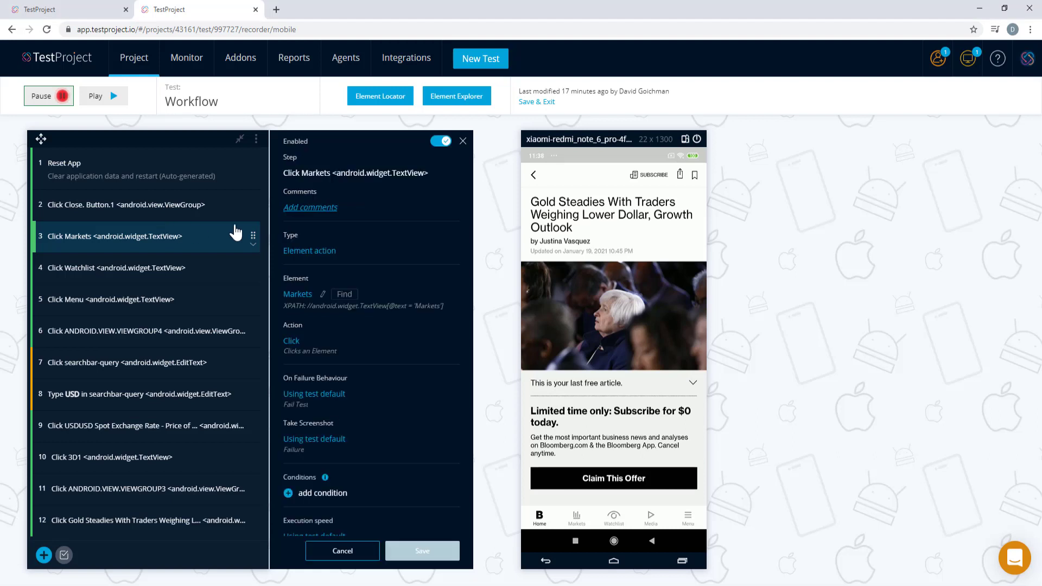
pyautogui.scroll(-2, 384, 344)
pyautogui.scroll(-2, 383, 345)
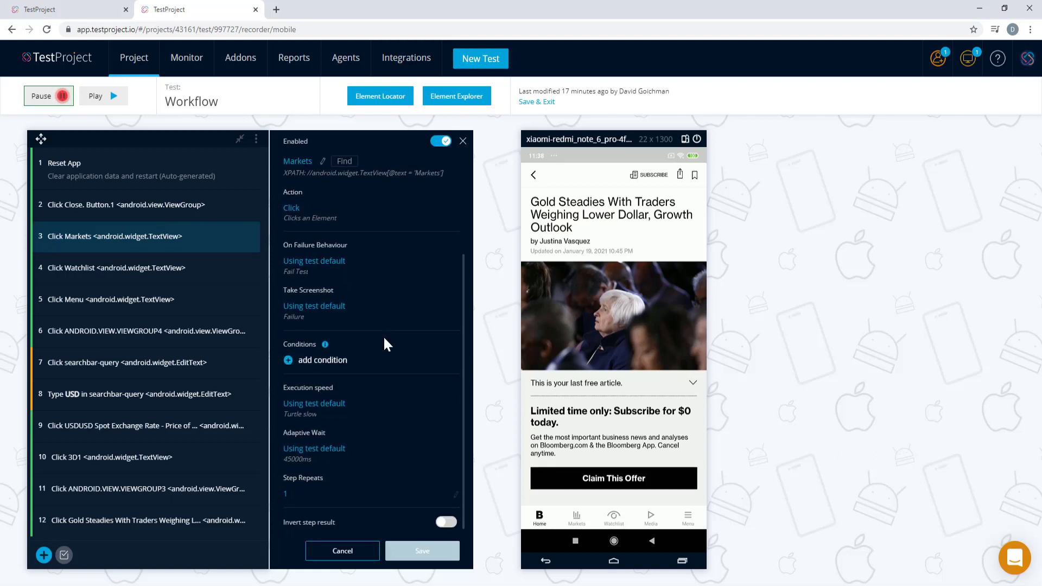
pyautogui.click(318, 406)
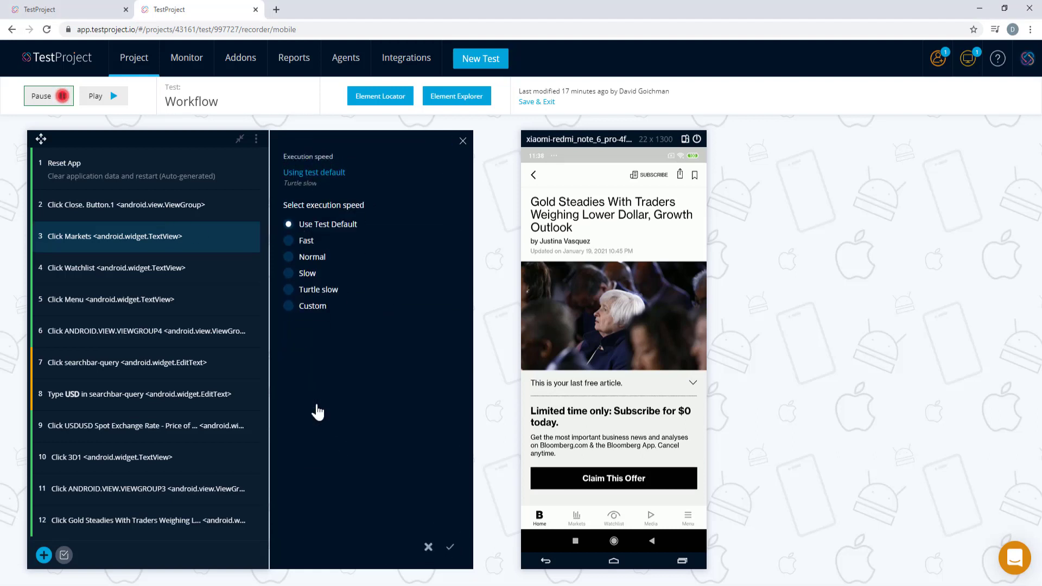
pyautogui.click(297, 239)
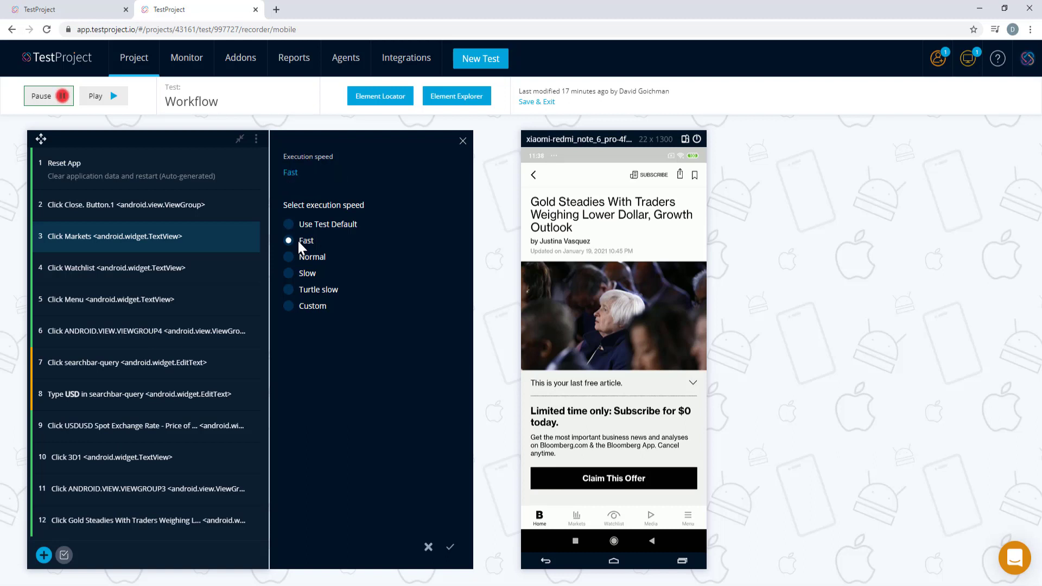
pyautogui.click(307, 226)
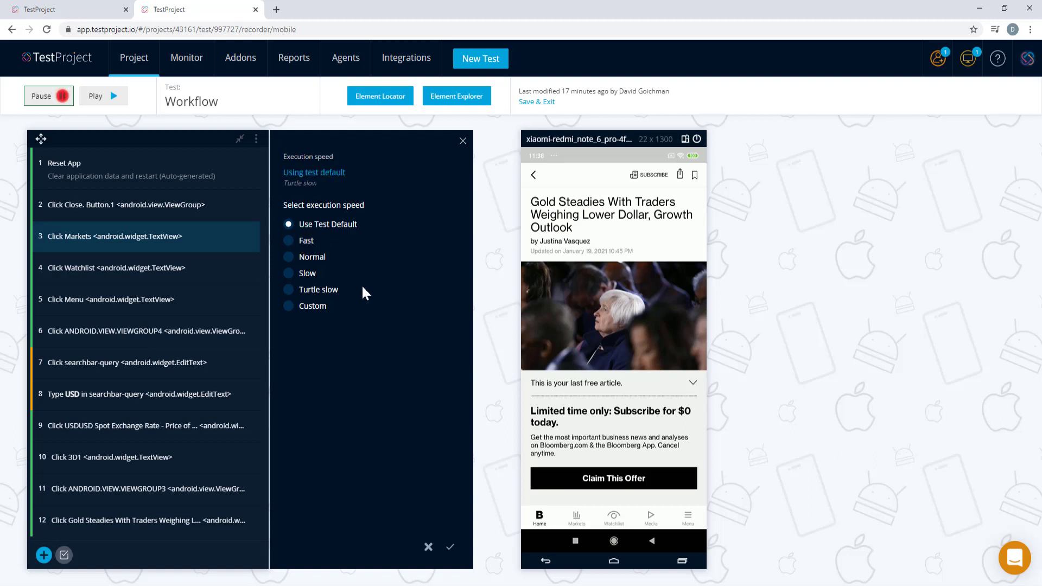
pyautogui.click(449, 548)
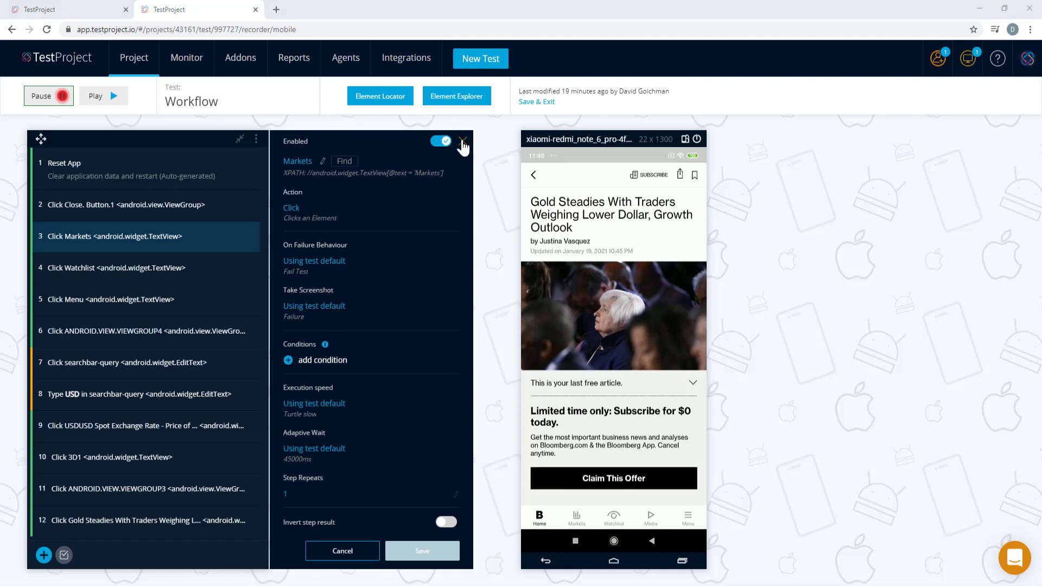
pyautogui.click(463, 141)
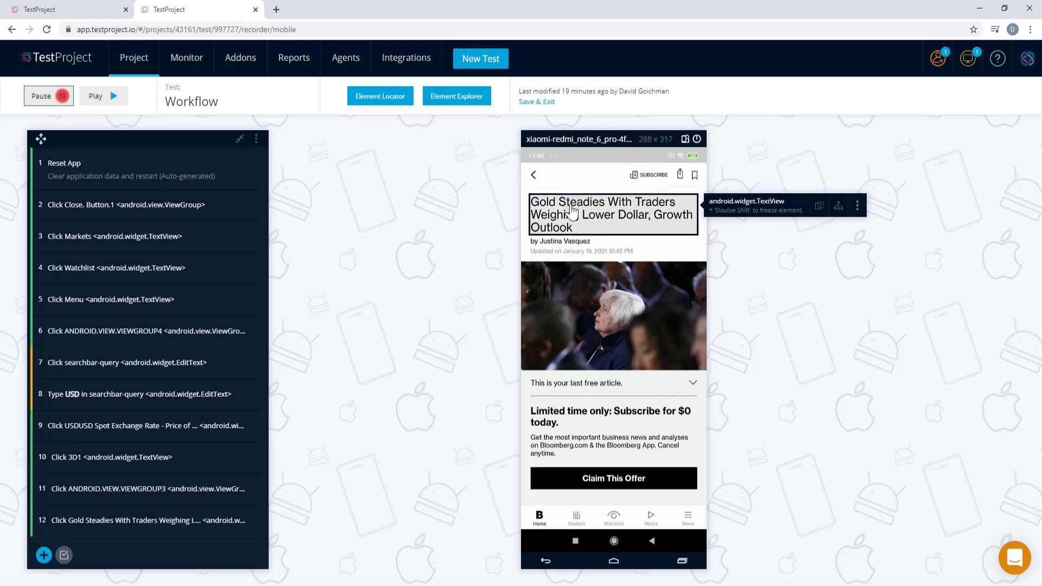
# Step: Freeze the article title 'Gold Steadies With Traders Weighing Lower Dollar, Growth Outlook' and add an 'Is Visible?' validation for it
pyautogui.press('shift')
pyautogui.press('shift')
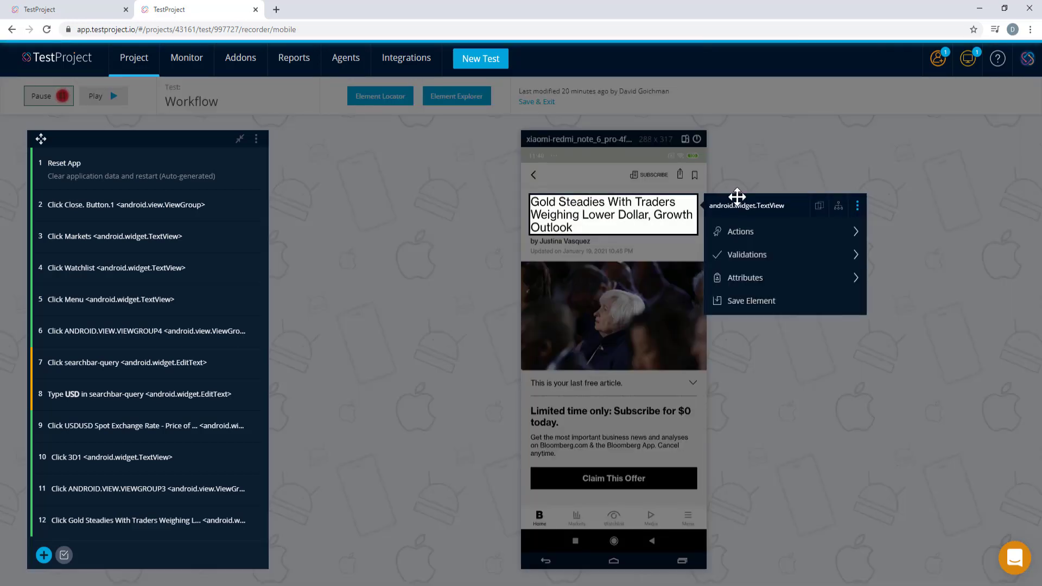
pyautogui.moveTo(737, 198); pyautogui.dragTo(459, 249)
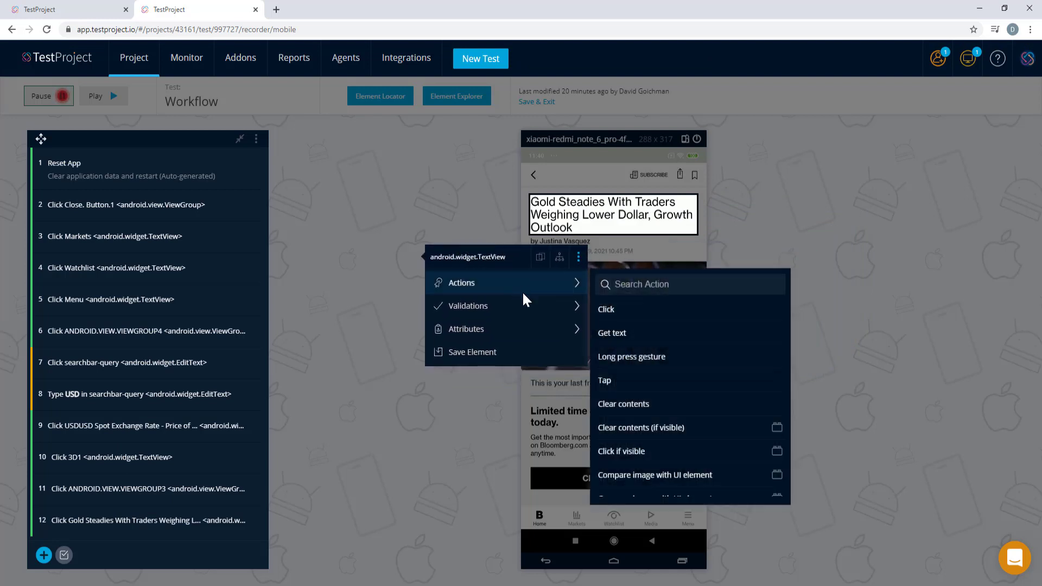
pyautogui.moveTo(526, 311)
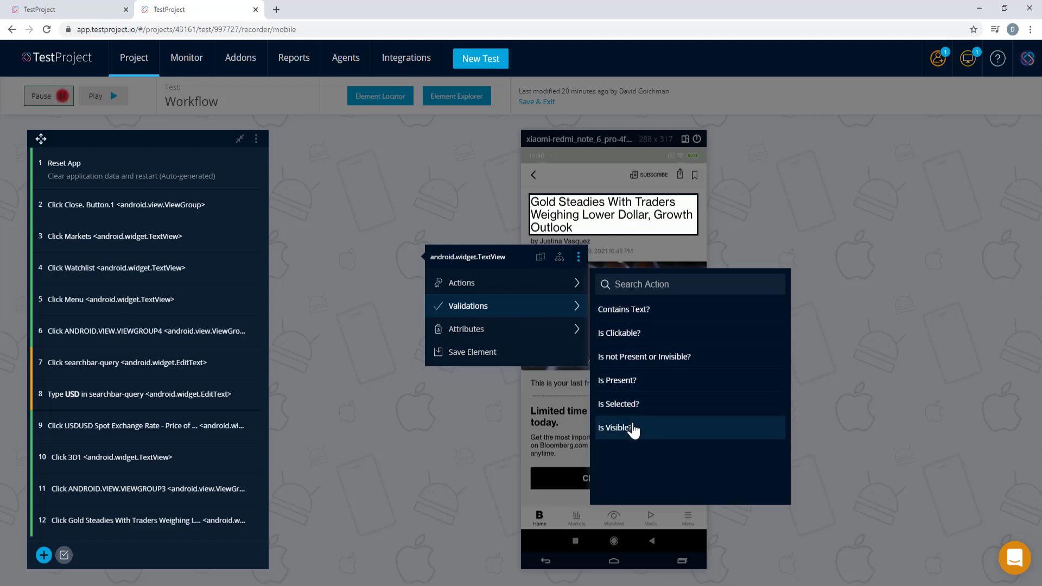
pyautogui.click(633, 429)
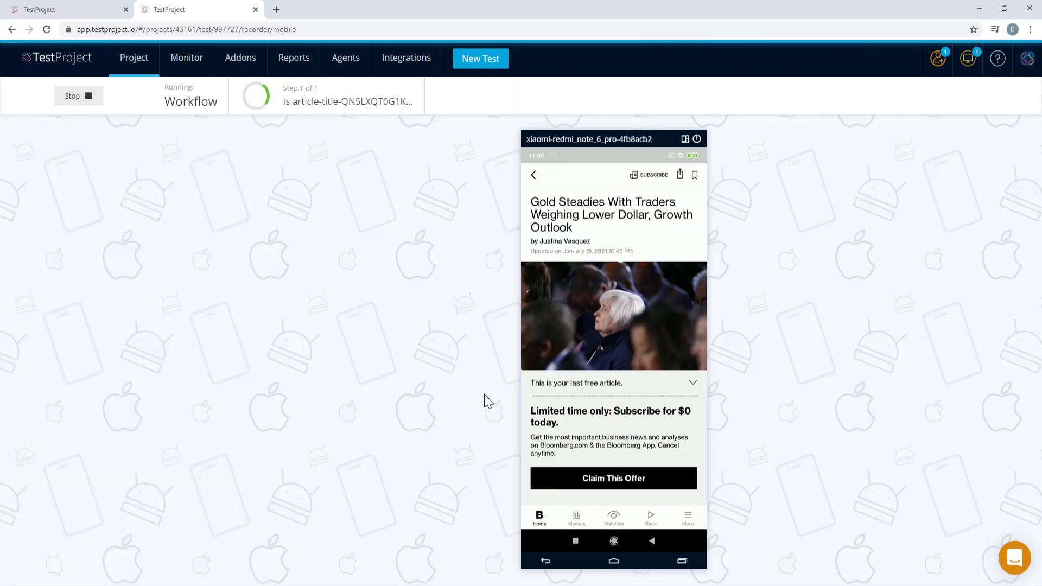